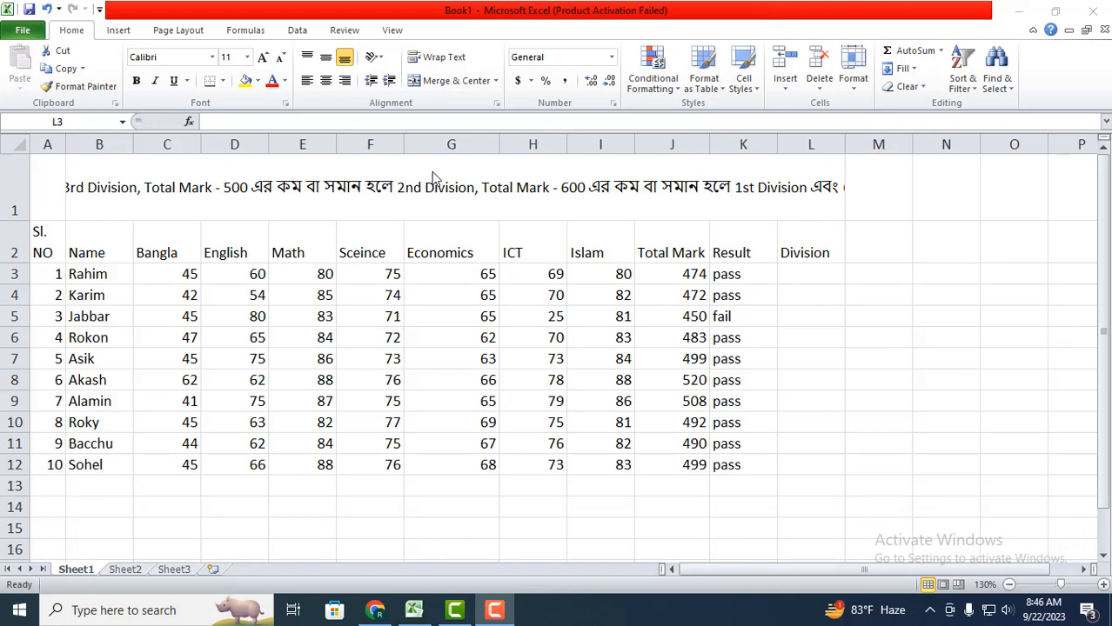
# Begin a formula in the first student's Division cell, L3, with an OR test nested inside IF: =if(or(.
pyautogui.click(453, 193)
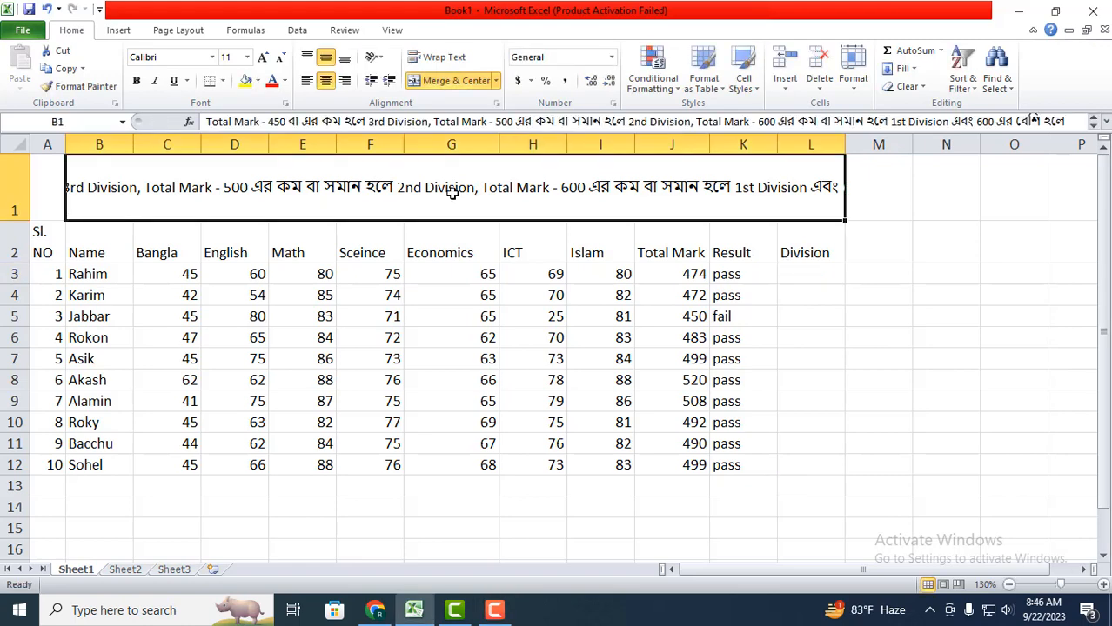
pyautogui.doubleClick(453, 193)
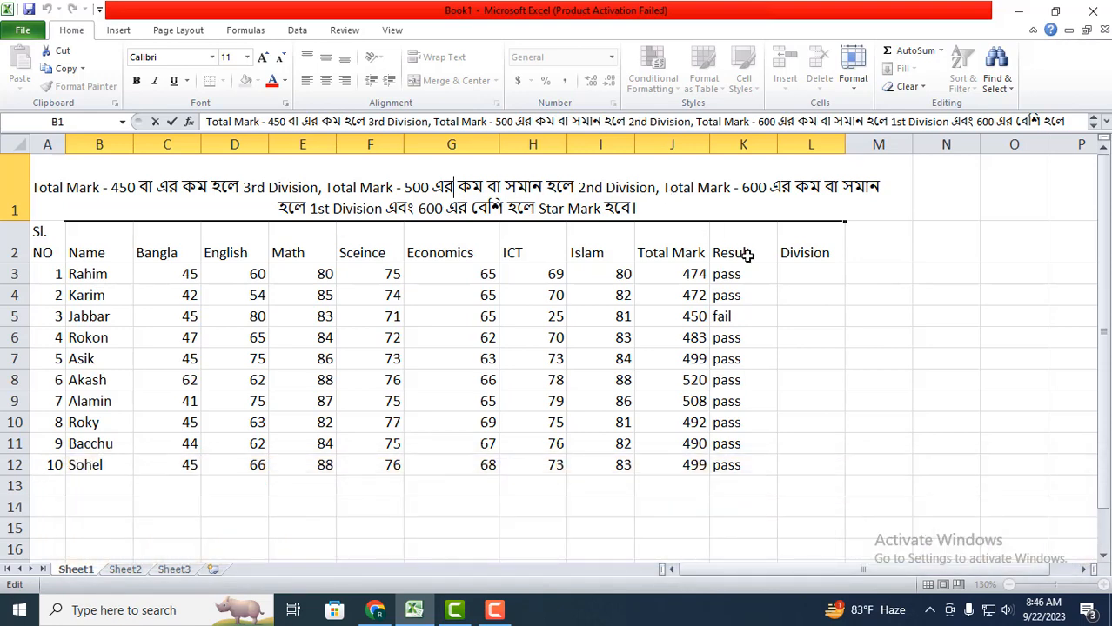
pyautogui.click(806, 278)
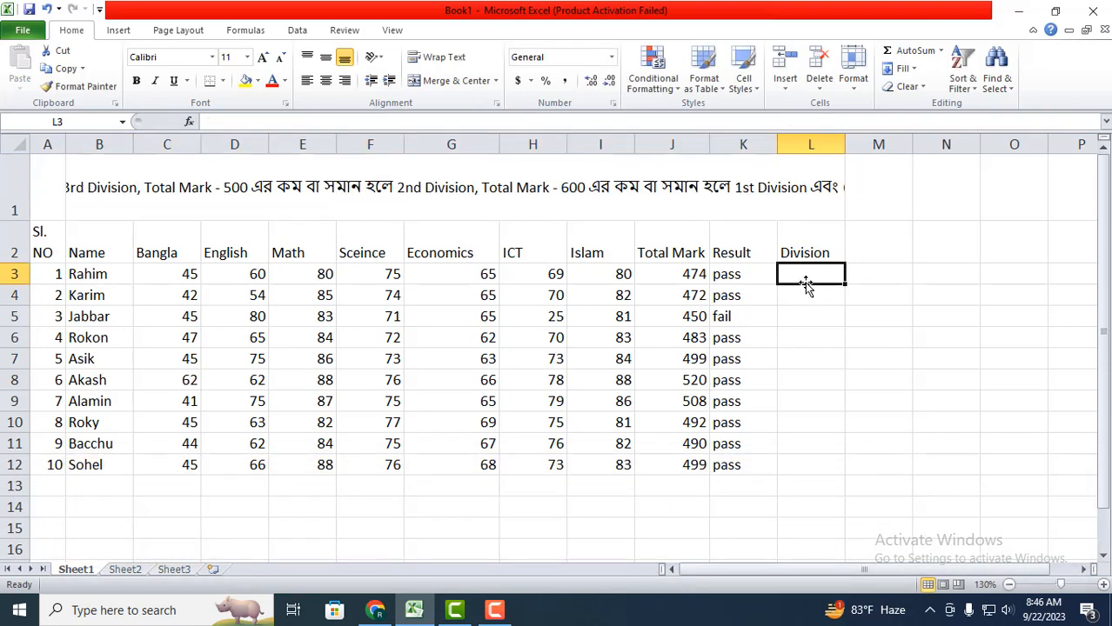
pyautogui.write('=')
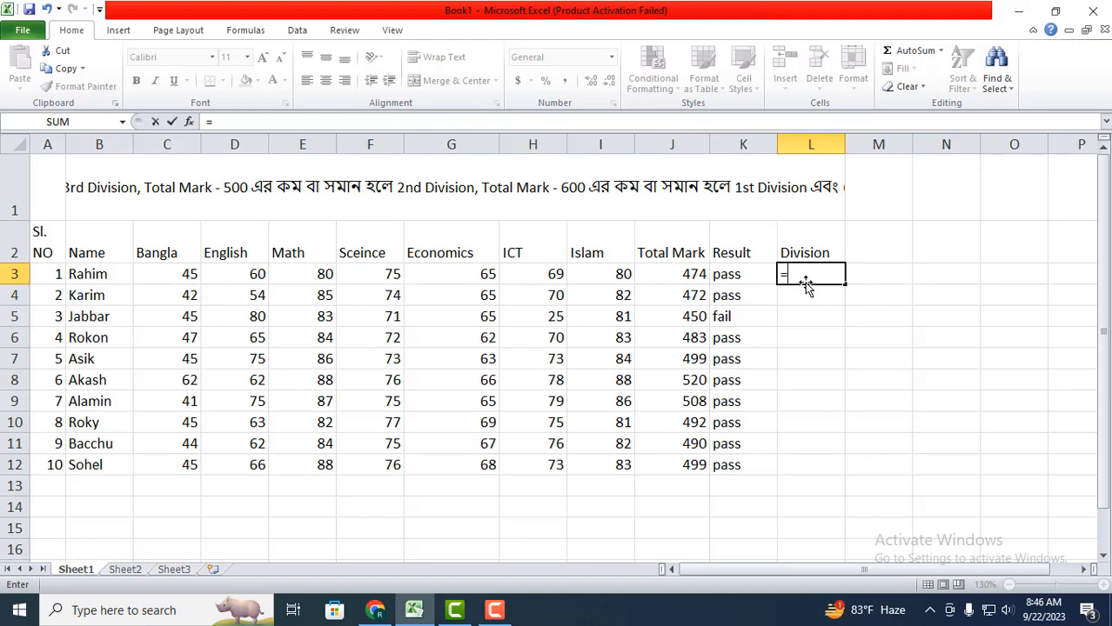
pyautogui.write('if')
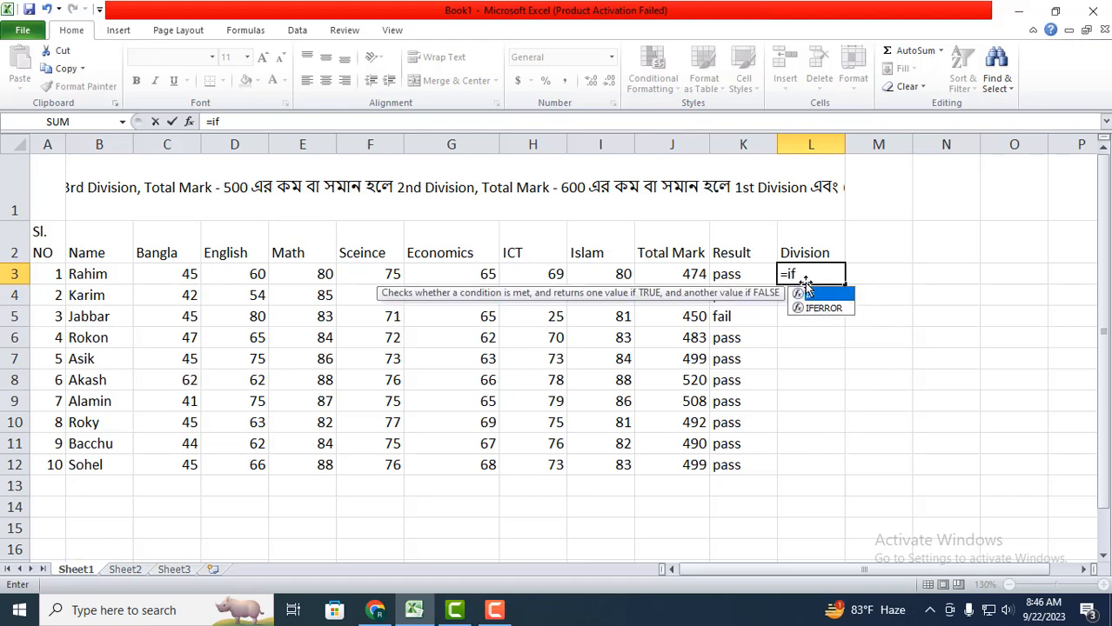
pyautogui.write('(')
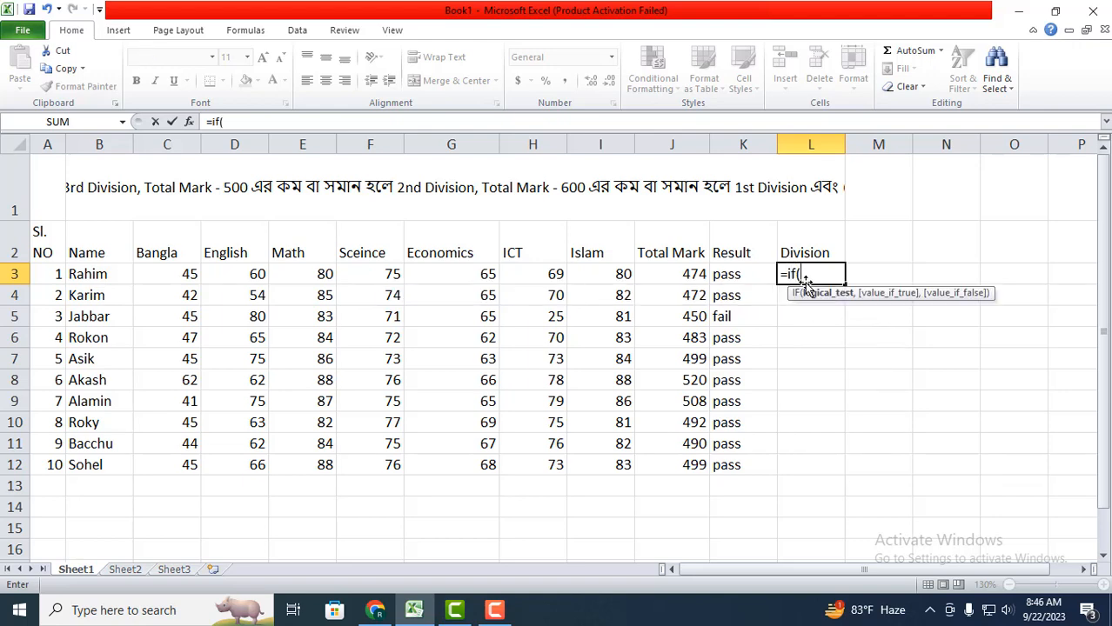
pyautogui.write('i')
pyautogui.press('BackSpace')
pyautogui.write('o')
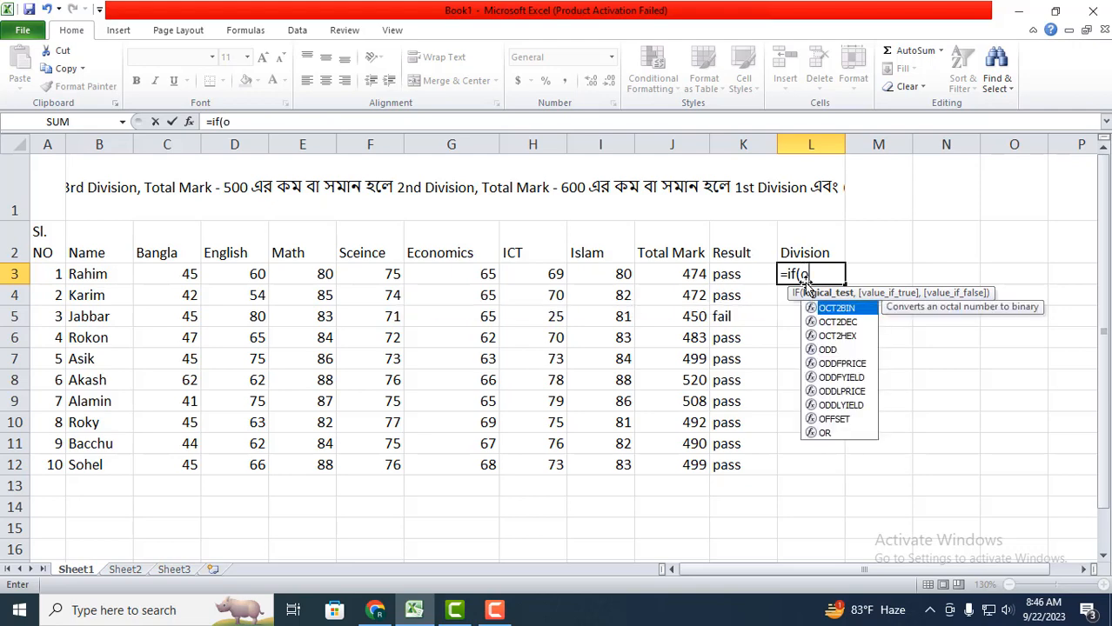
pyautogui.write('r')
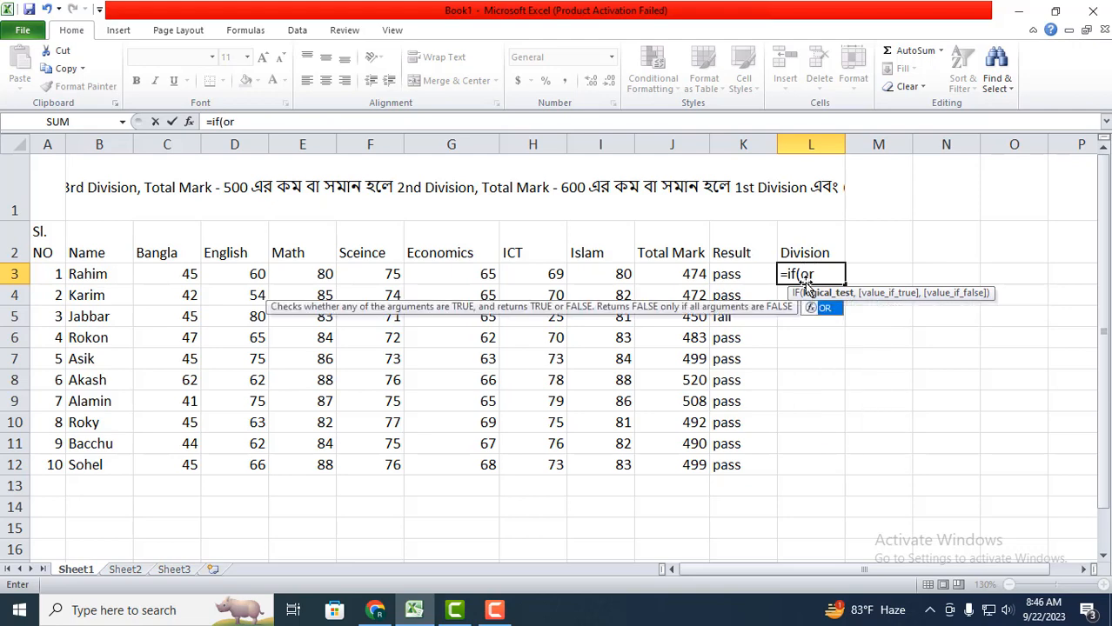
pyautogui.write('(')
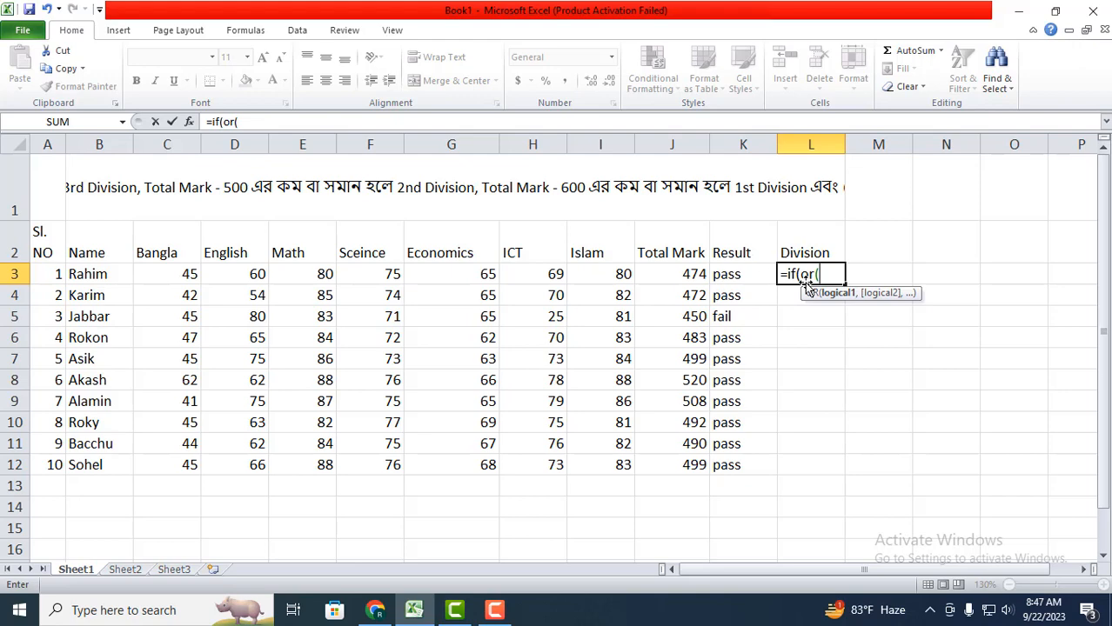
# Add the OR conditions c3<33, d3<33, e3<33 and f3<33 to the L3 formula for Bangla, English, Math and Science.
pyautogui.write('c3<33')
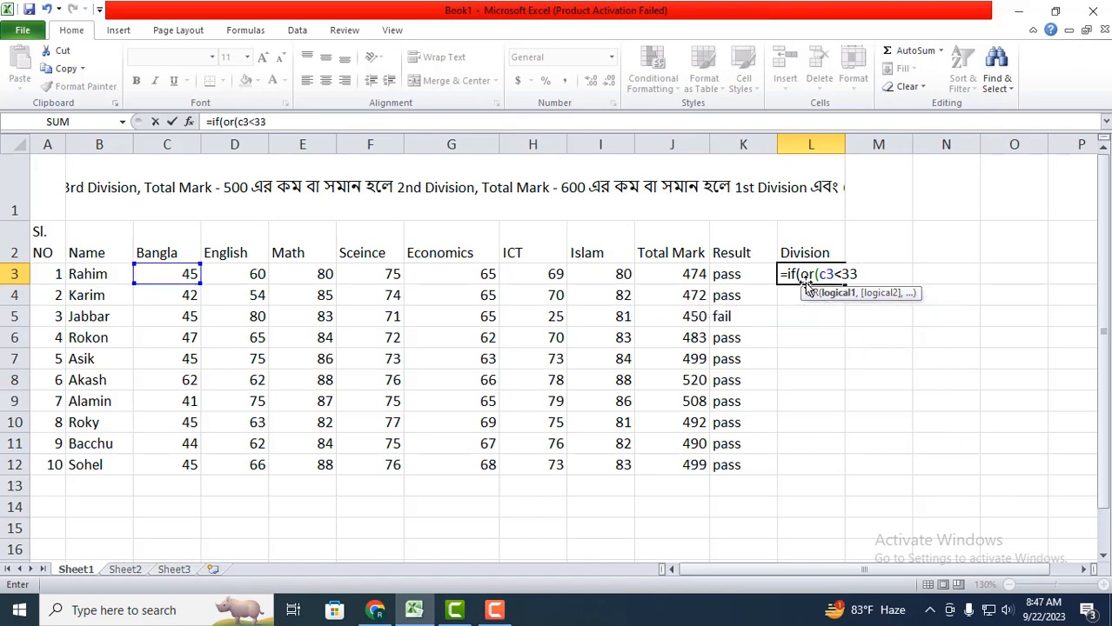
pyautogui.write(',')
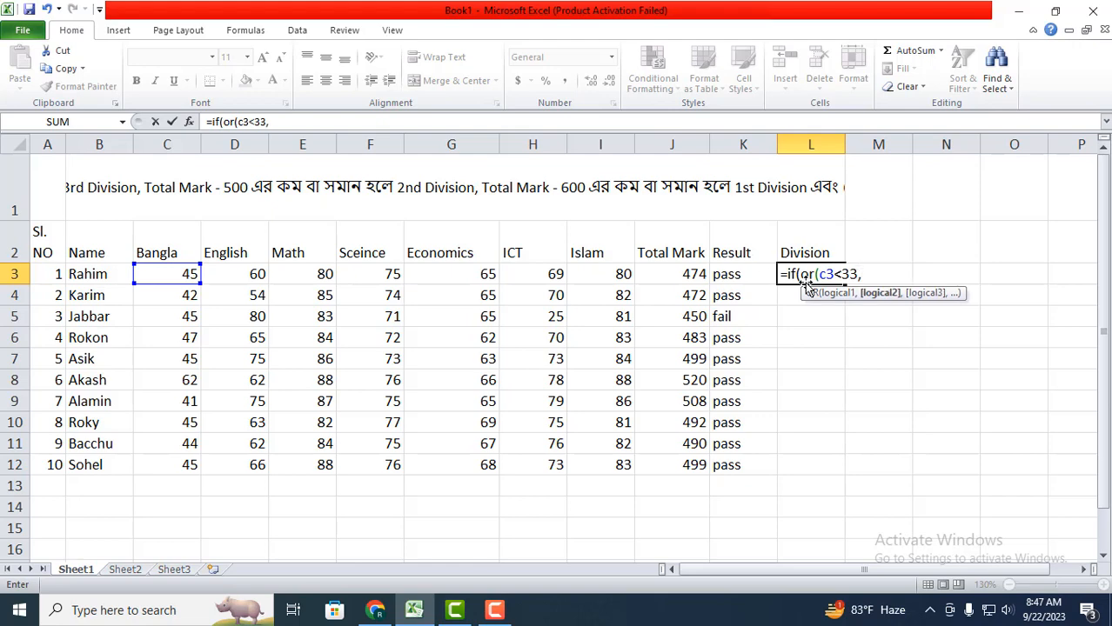
pyautogui.write('d')
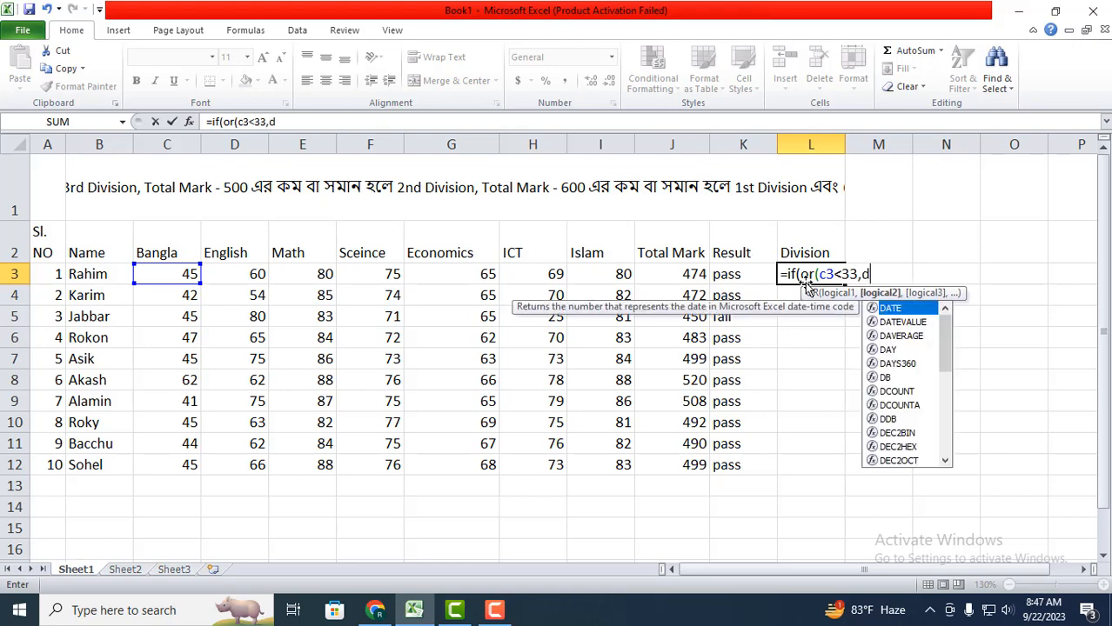
pyautogui.write('3<33')
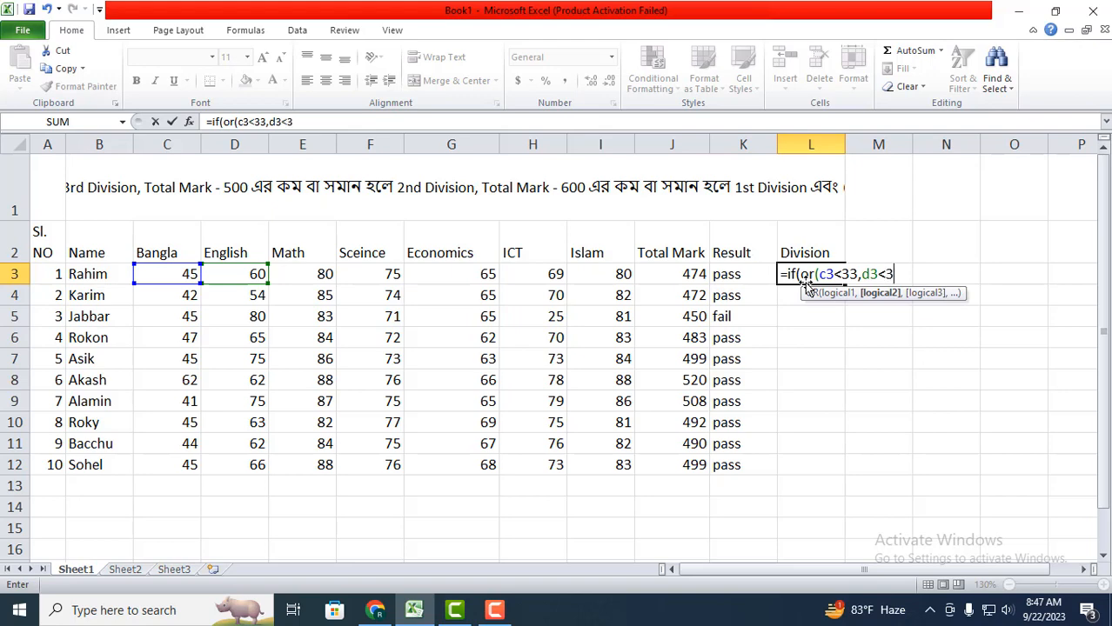
pyautogui.write(',e')
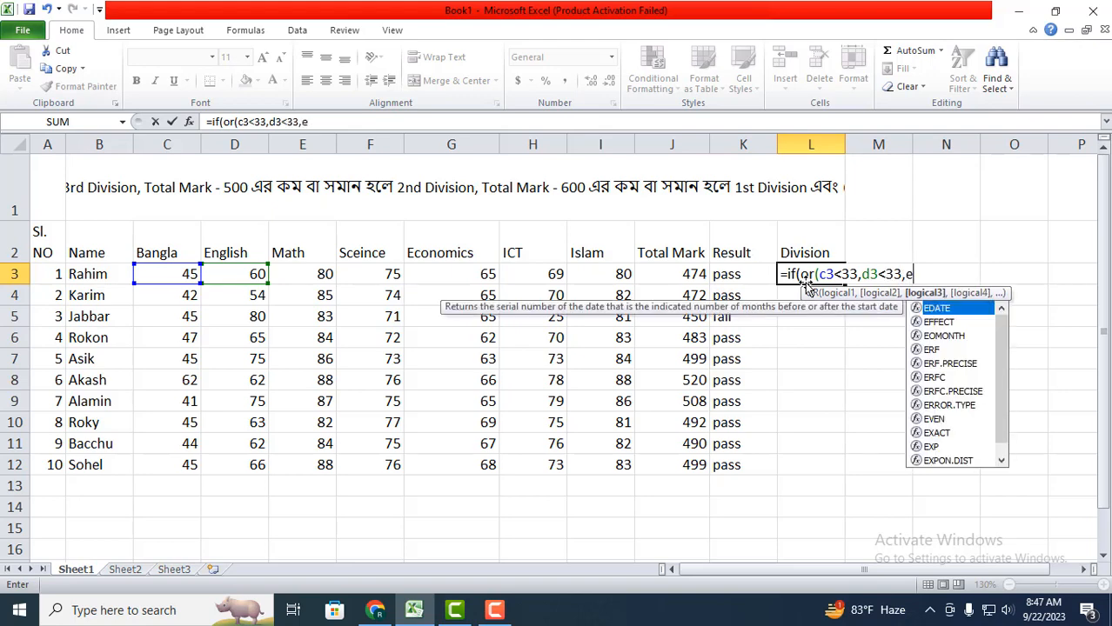
pyautogui.write('3<')
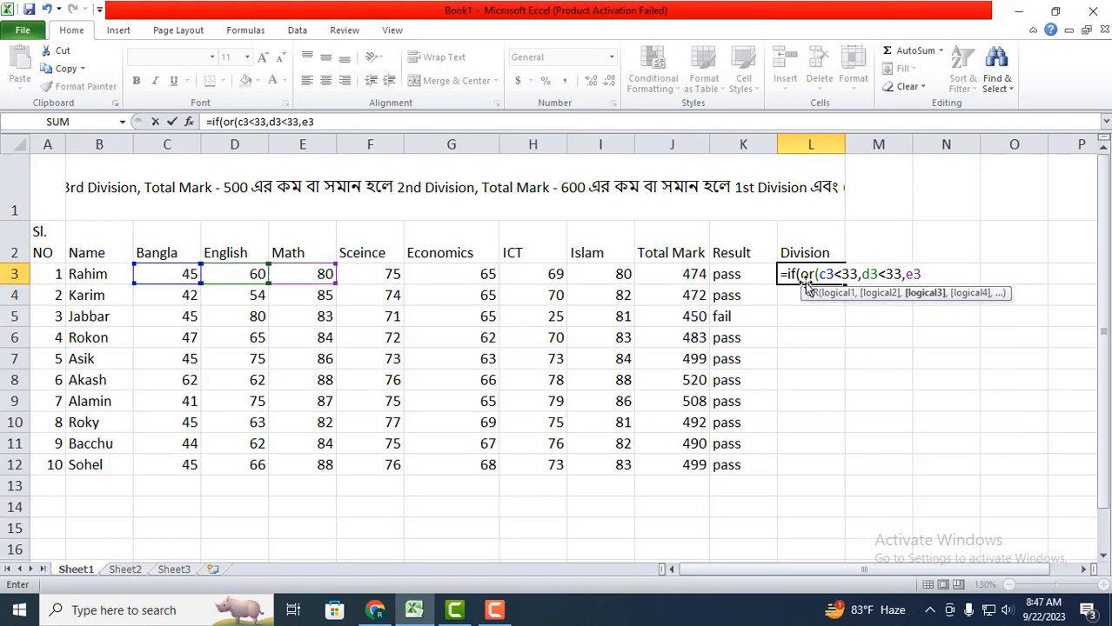
pyautogui.write('33,')
pyautogui.write('f')
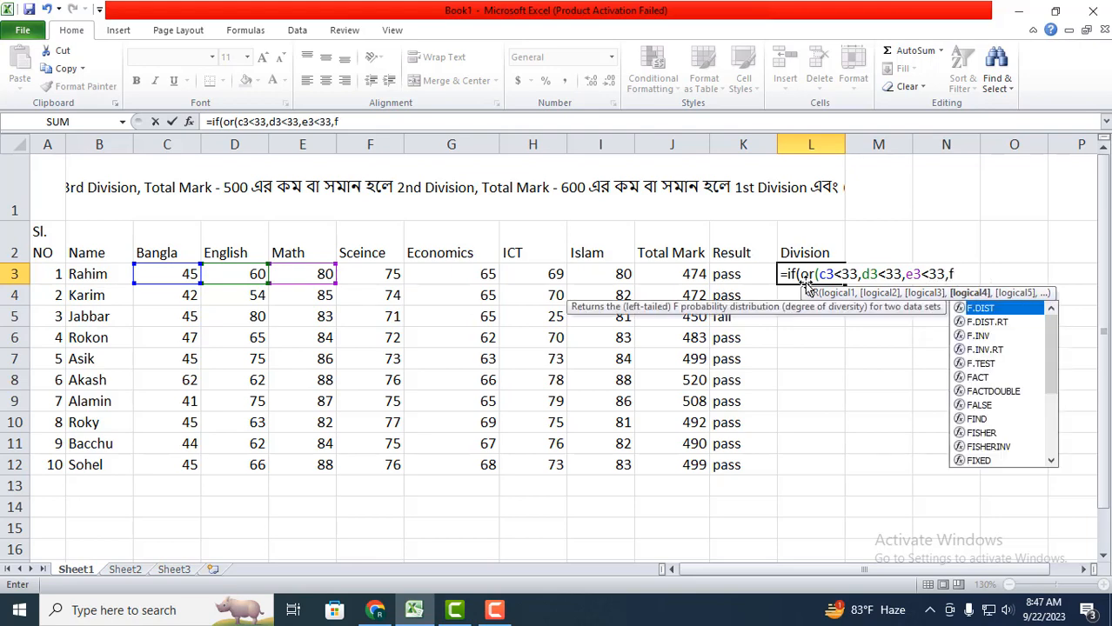
pyautogui.write('3<33')
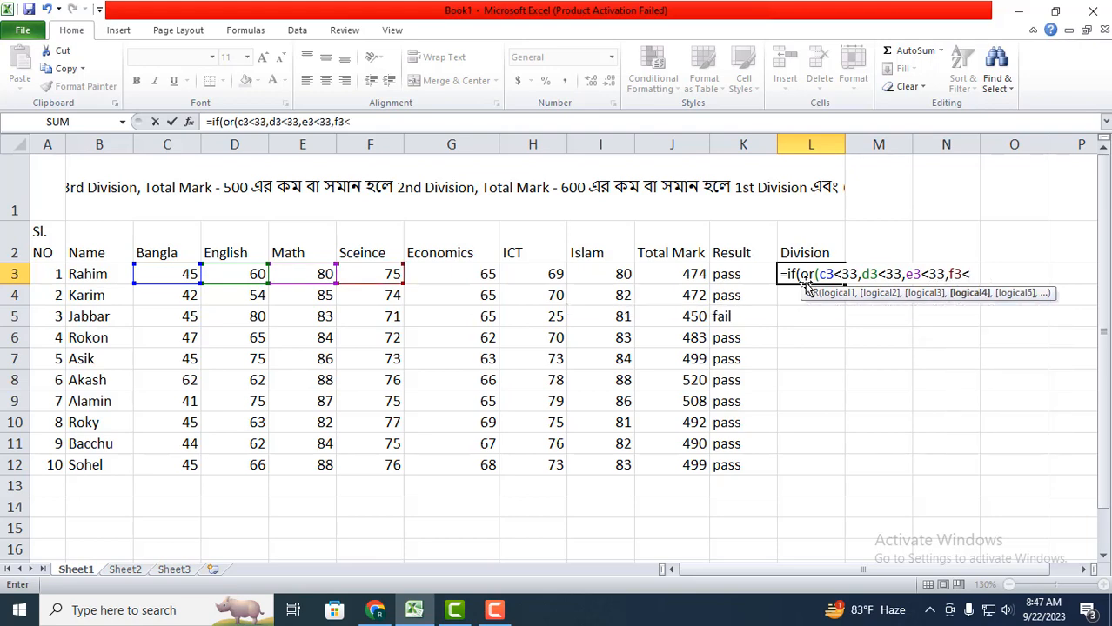
pyautogui.write(',')
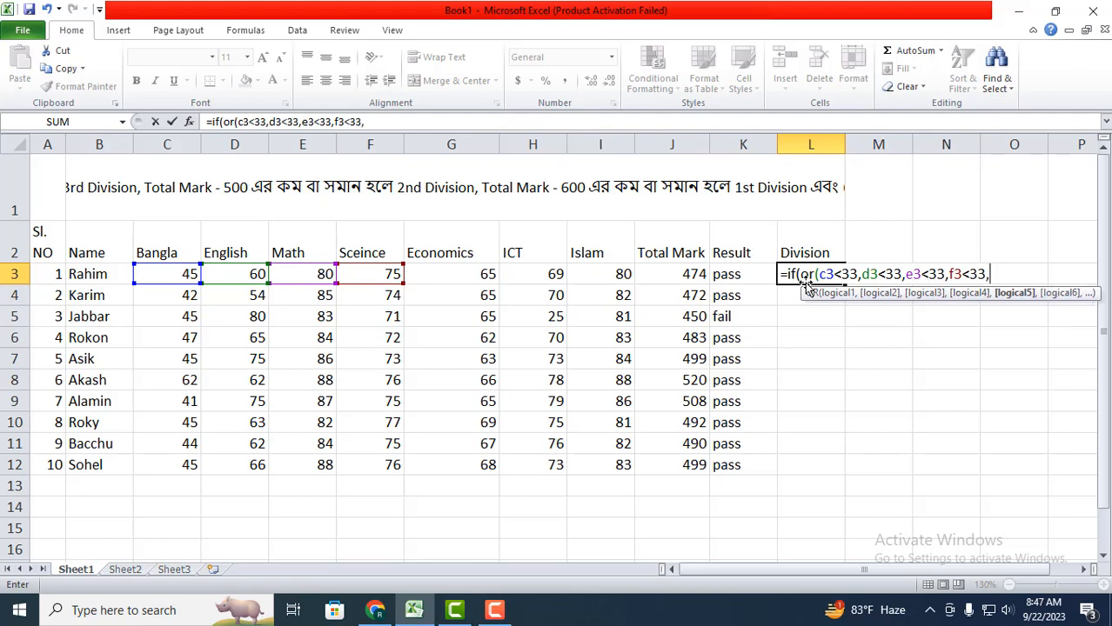
# Add the conditions g3<33, h3<33 and i3<33 for Economics, ICT and Islam, and close the OR function.
pyautogui.write('g')
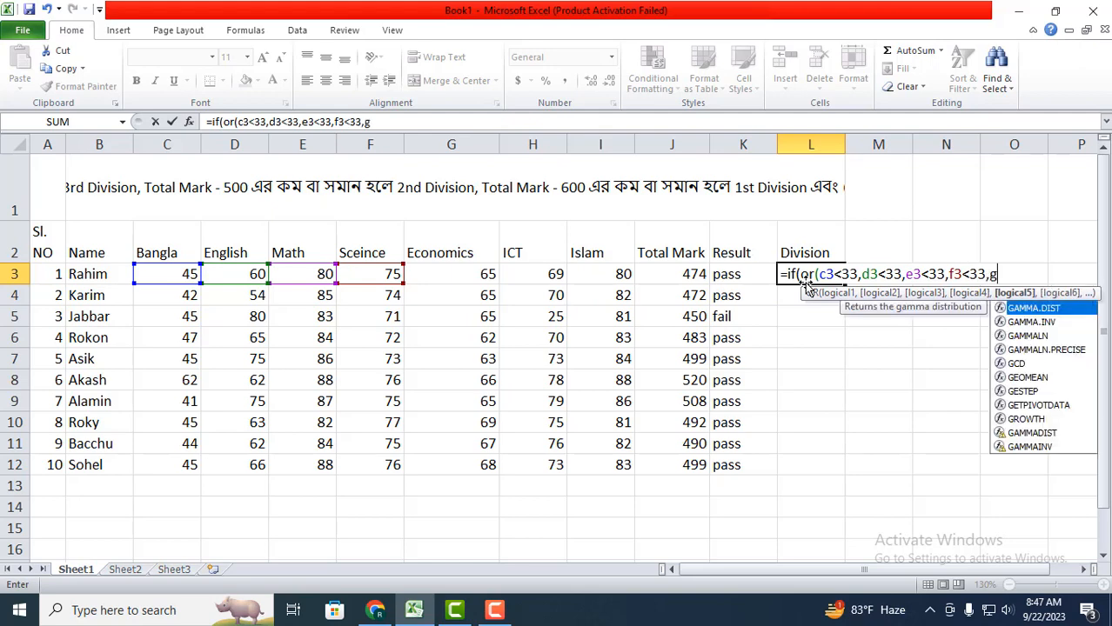
pyautogui.write('3<33.')
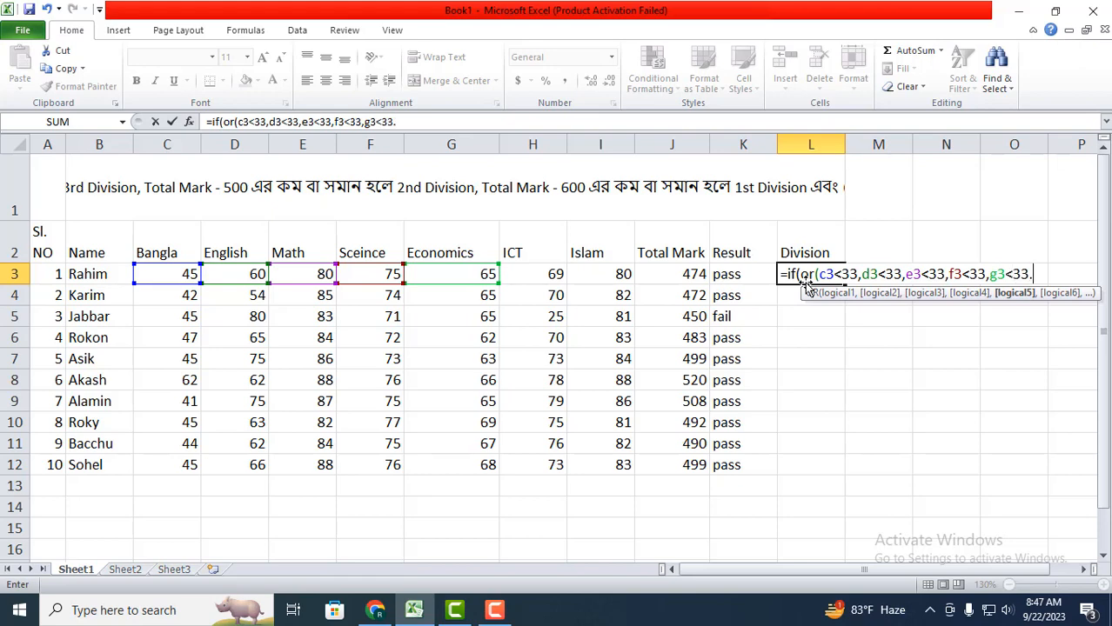
pyautogui.press('BackSpace')
pyautogui.write(',')
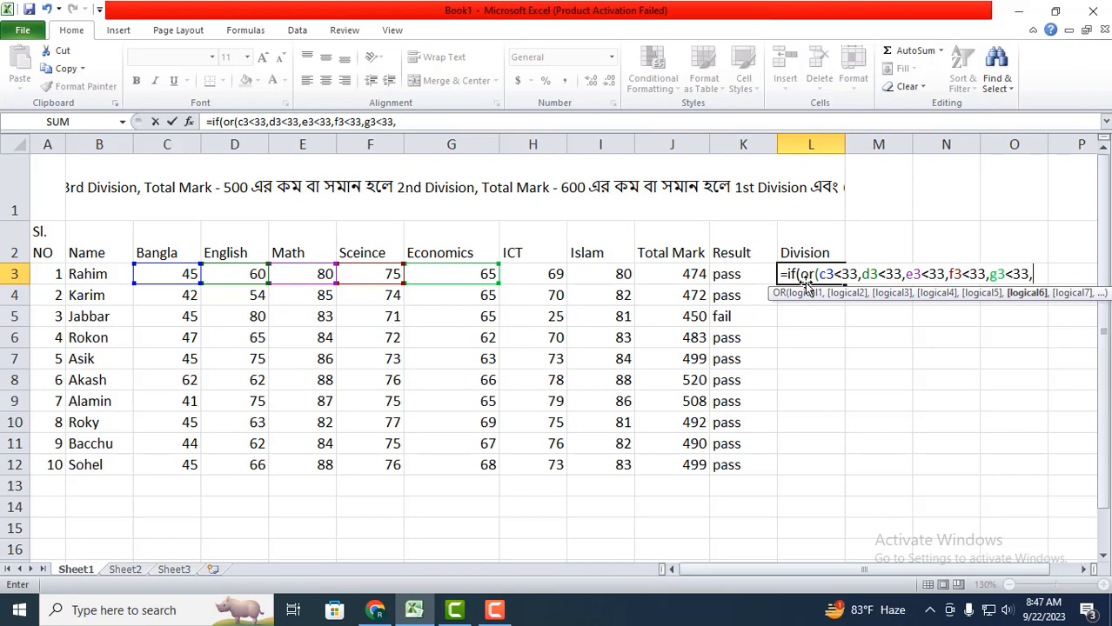
pyautogui.write('h3')
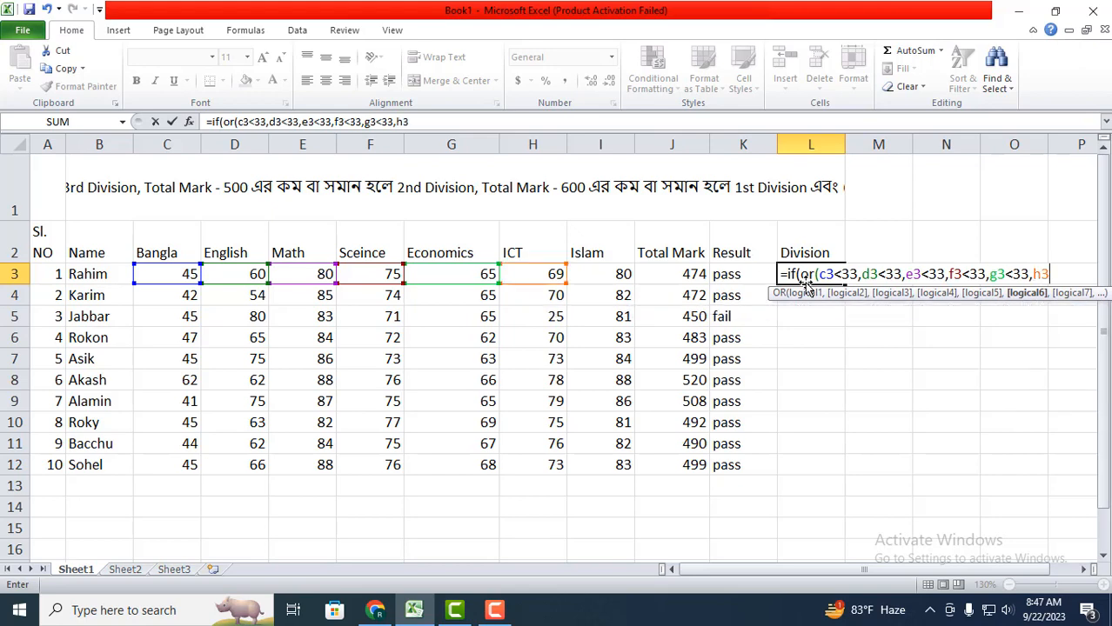
pyautogui.write('<33,')
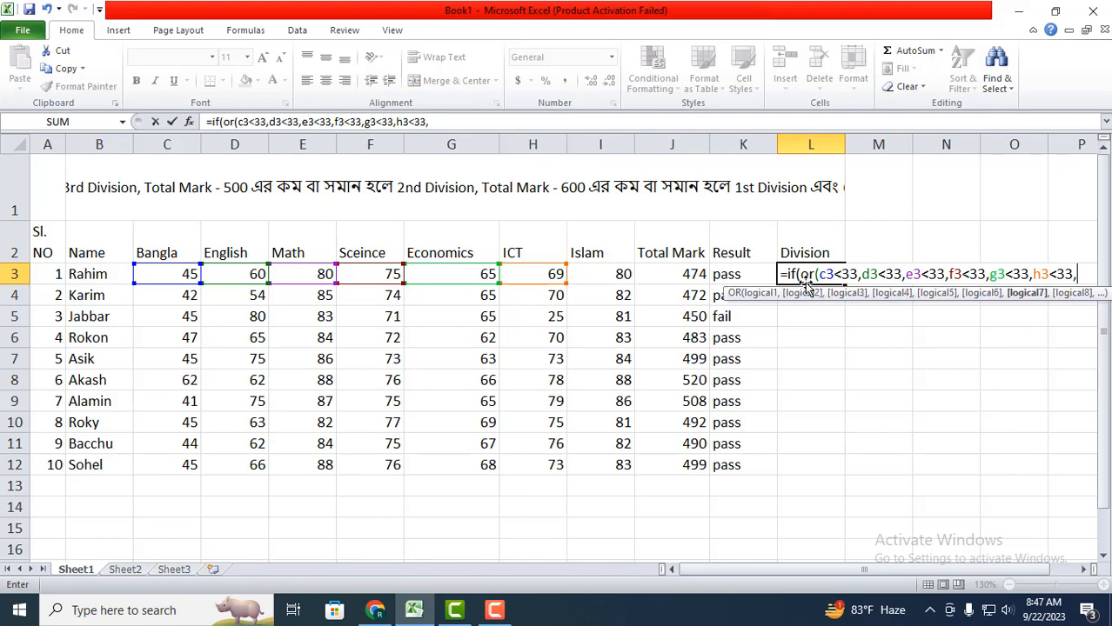
pyautogui.write('i')
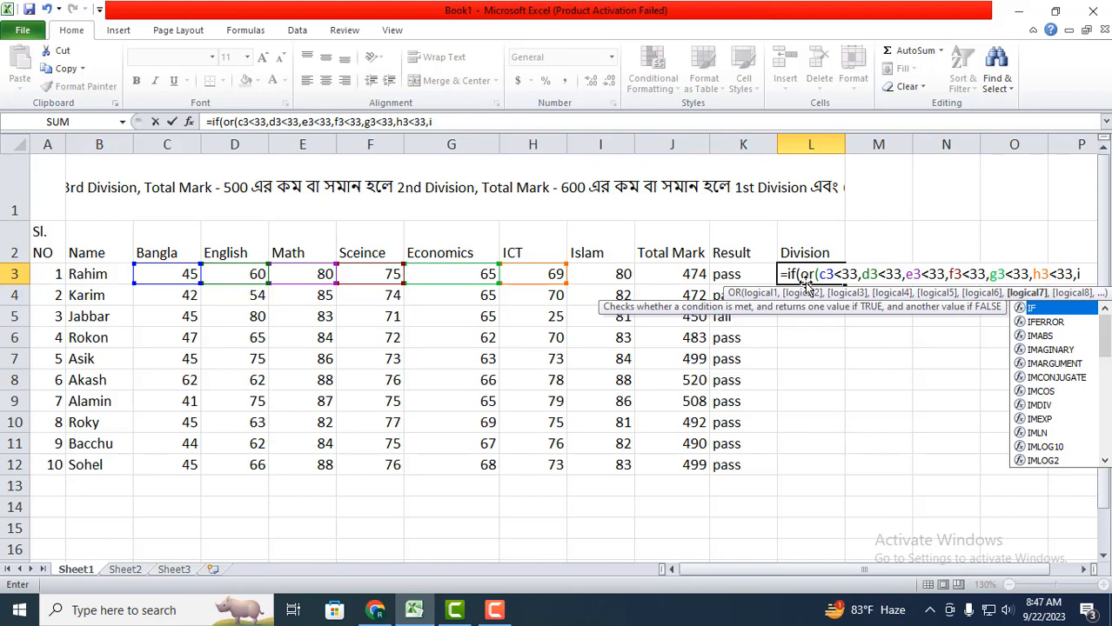
pyautogui.write('3<3')
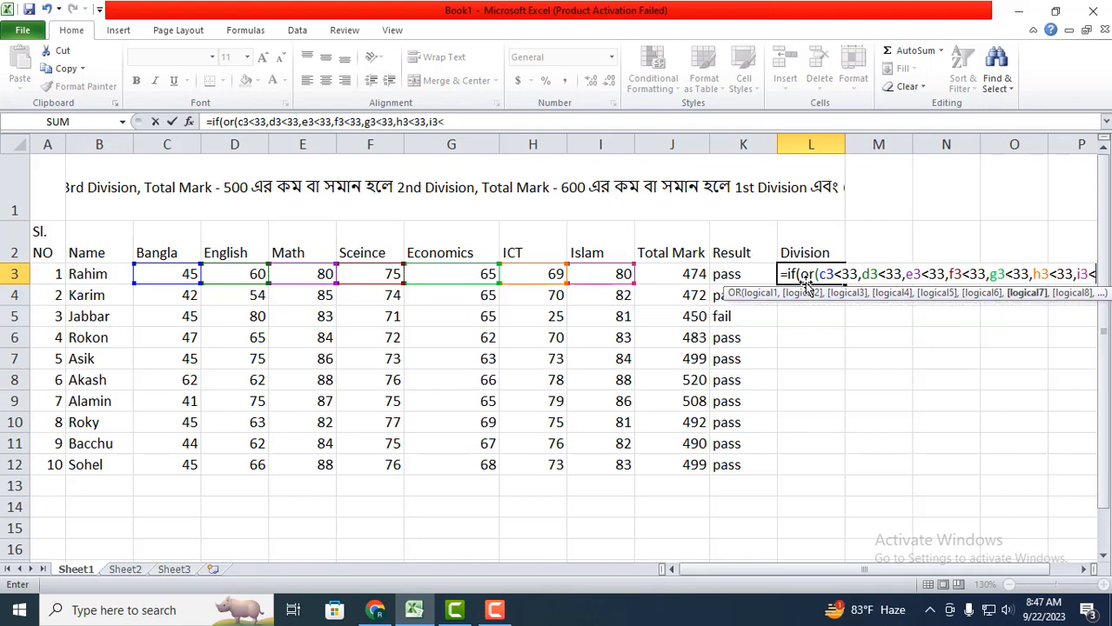
pyautogui.write('3')
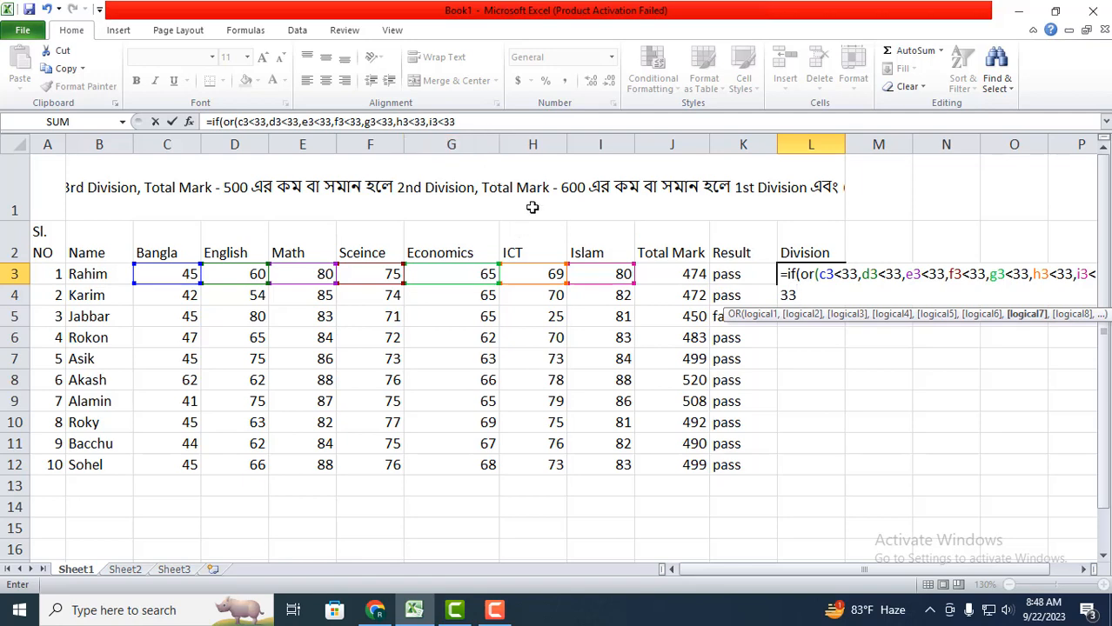
pyautogui.write(')')
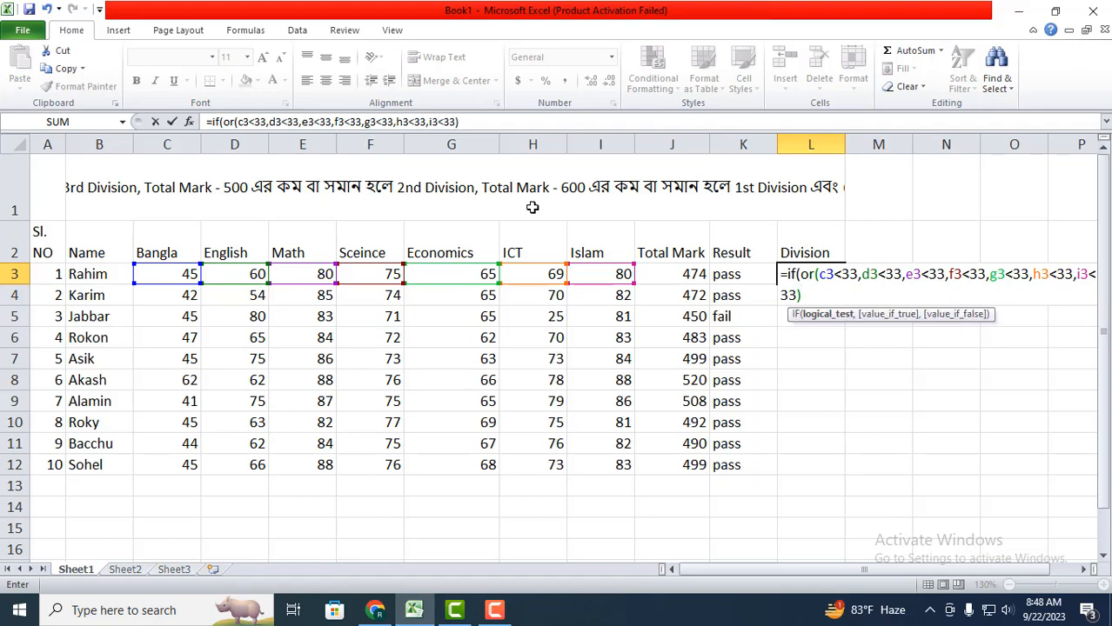
pyautogui.write(',')
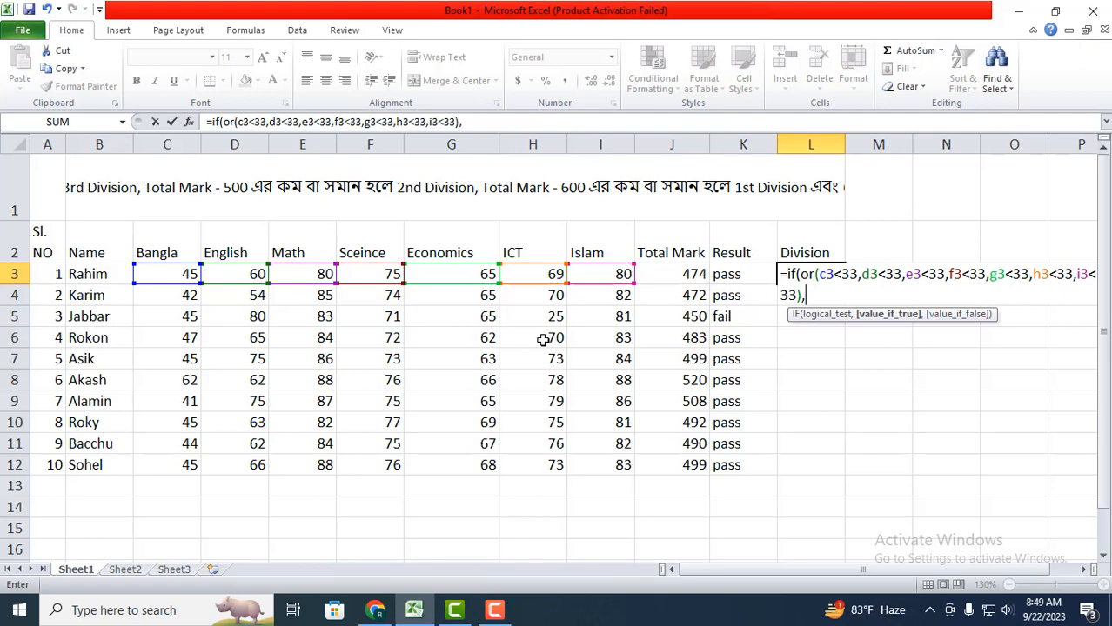
# Enter "fail" as the value the IF function returns when the OR test is true.
pyautogui.write('"fail"')
pyautogui.write('if')
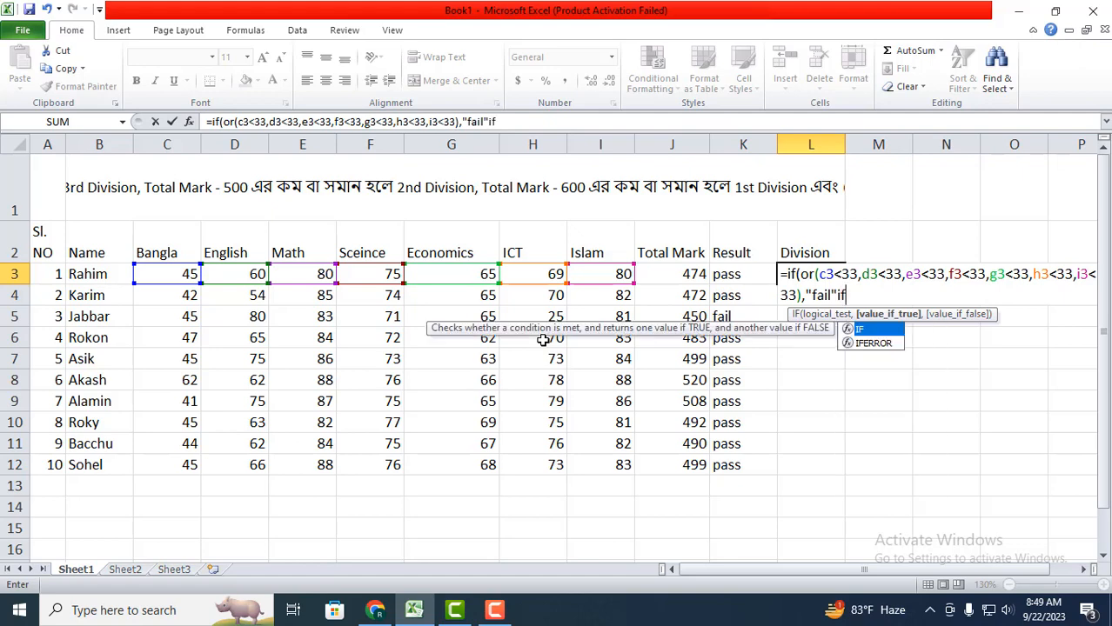
pyautogui.press('BackSpace')
pyautogui.press('BackSpace')
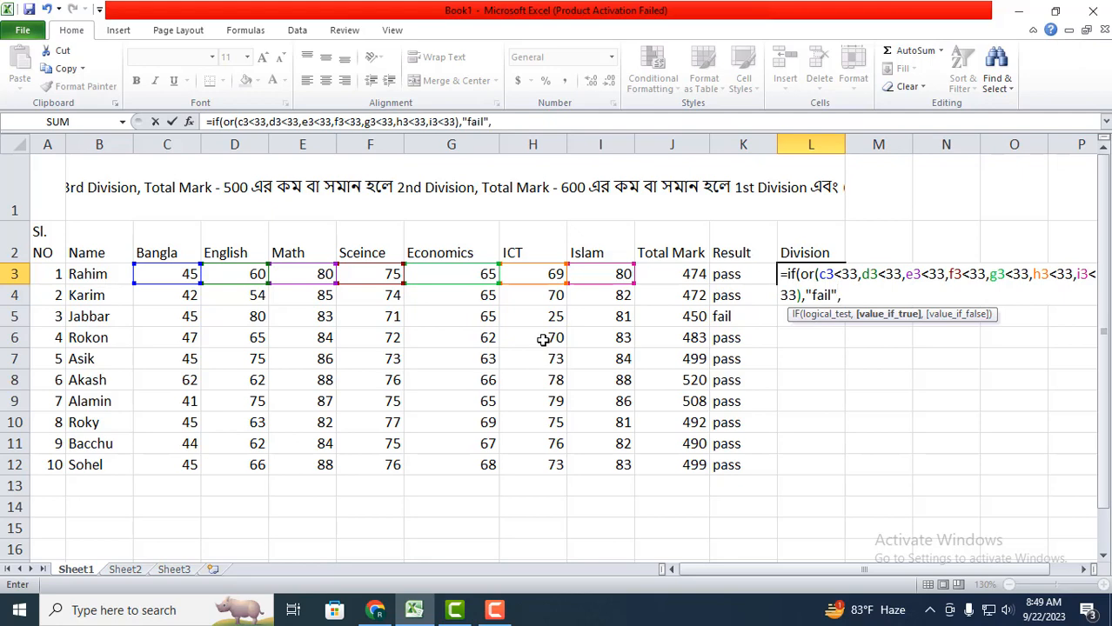
# Nest a second IF as the false value, testing j3<=450 on the total mark and returning "3rd" when true.
pyautogui.write('if')
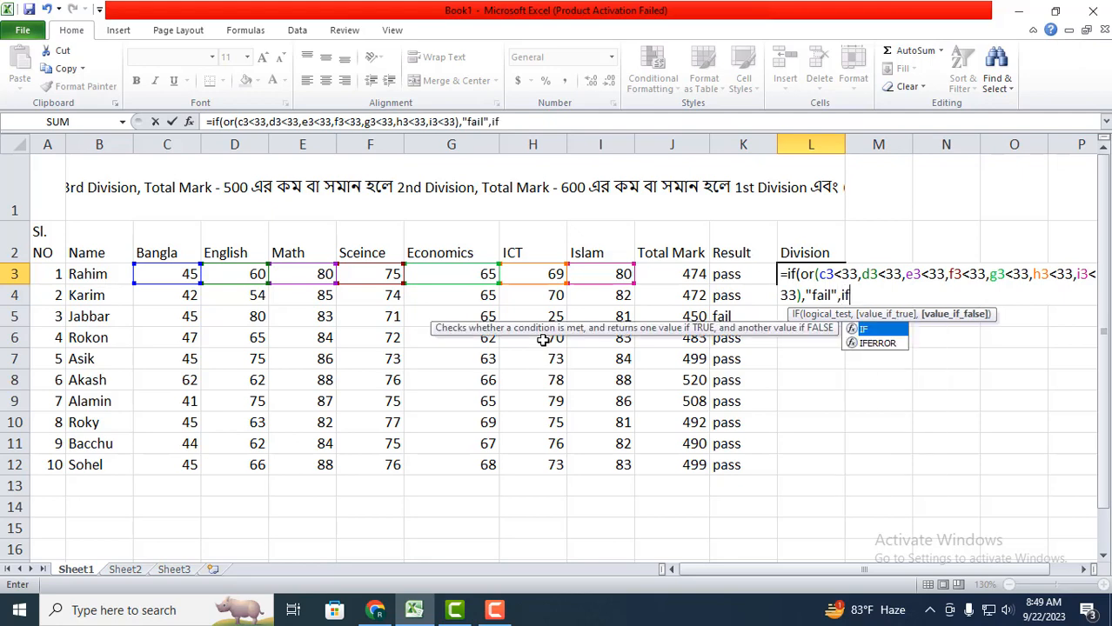
pyautogui.write('(')
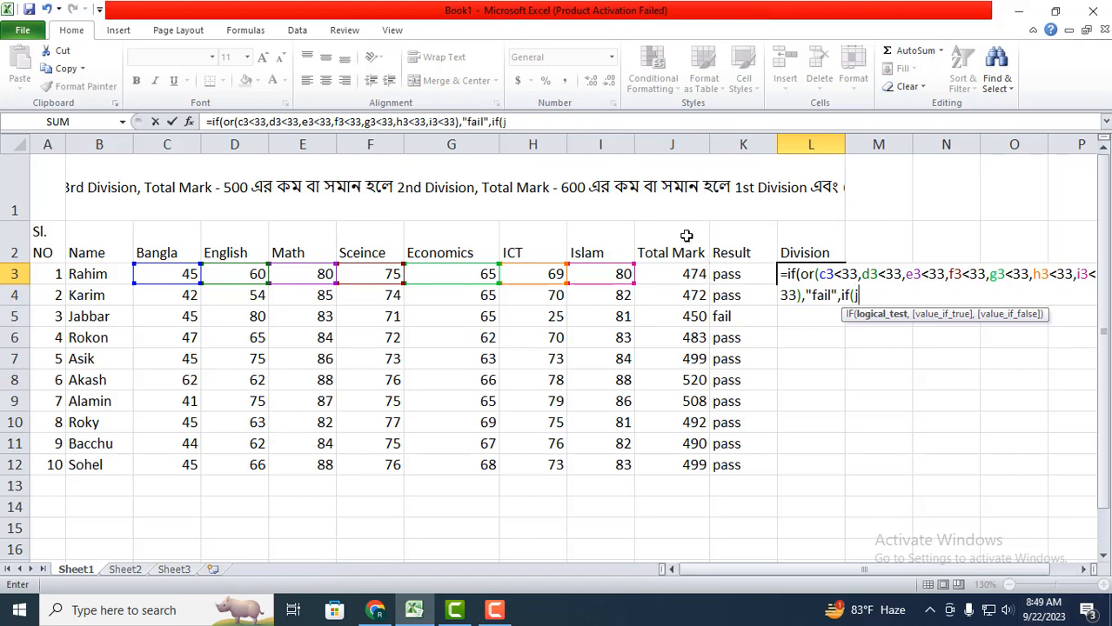
pyautogui.write('j3')
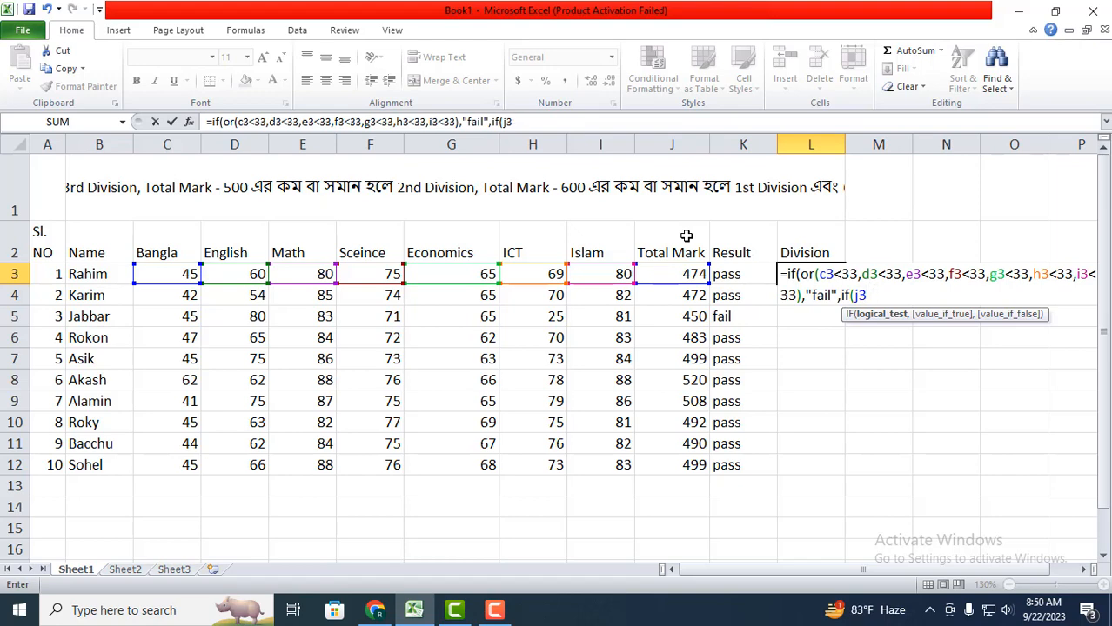
pyautogui.write('<=450')
pyautogui.write(',"3')
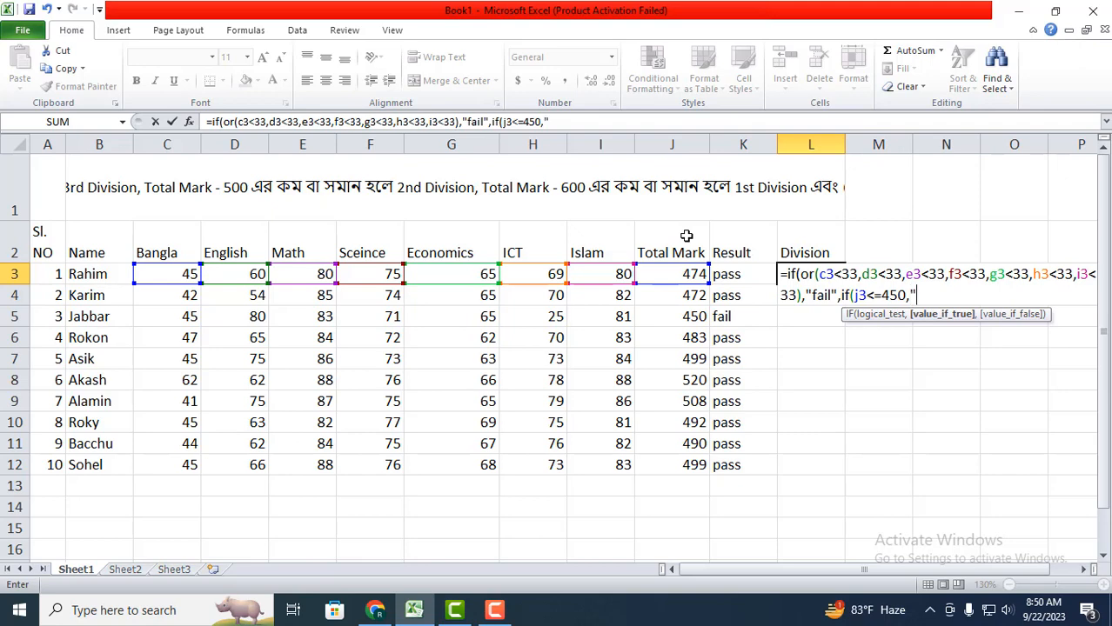
pyautogui.write('rd",')
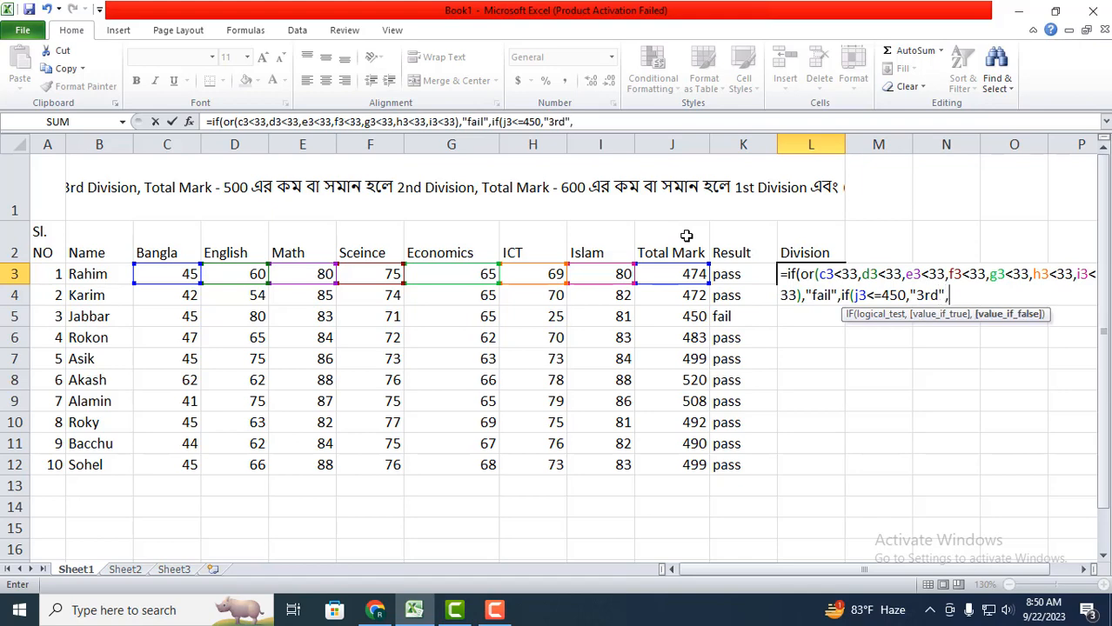
# Nest a third IF as the false value, testing j3<=500 and returning "2nd" when true.
pyautogui.write('if(')
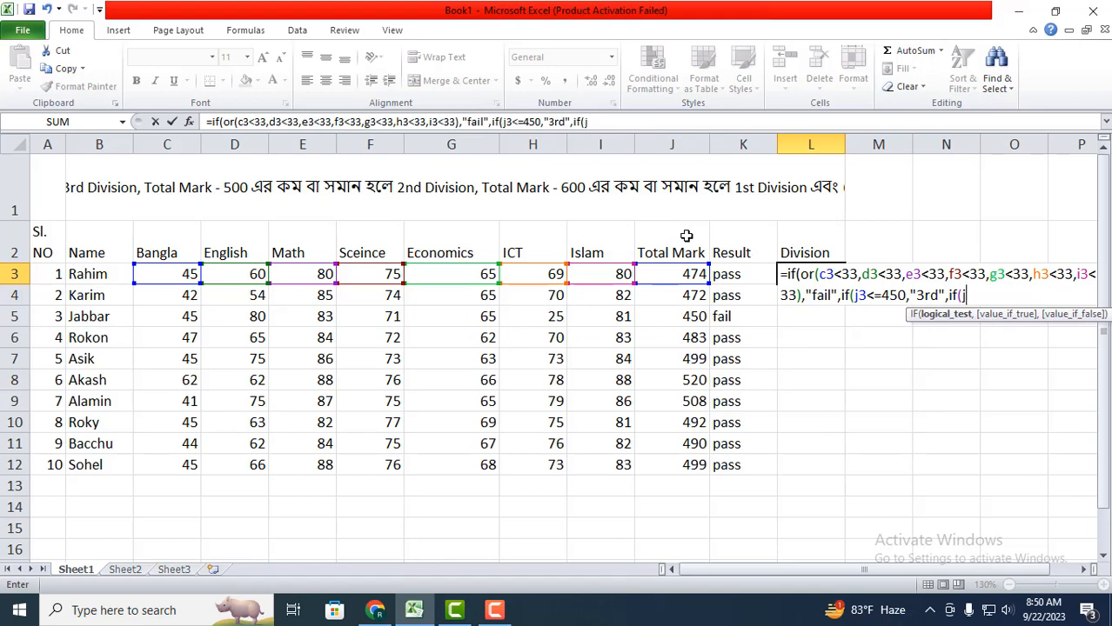
pyautogui.write('j3<=')
pyautogui.write('500')
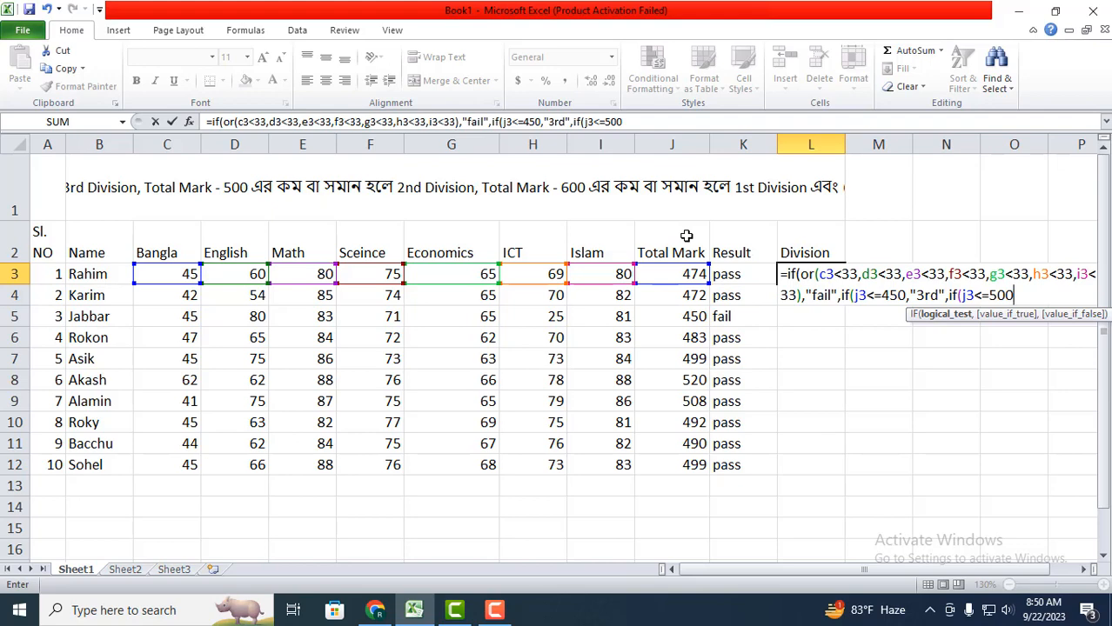
pyautogui.write(',')
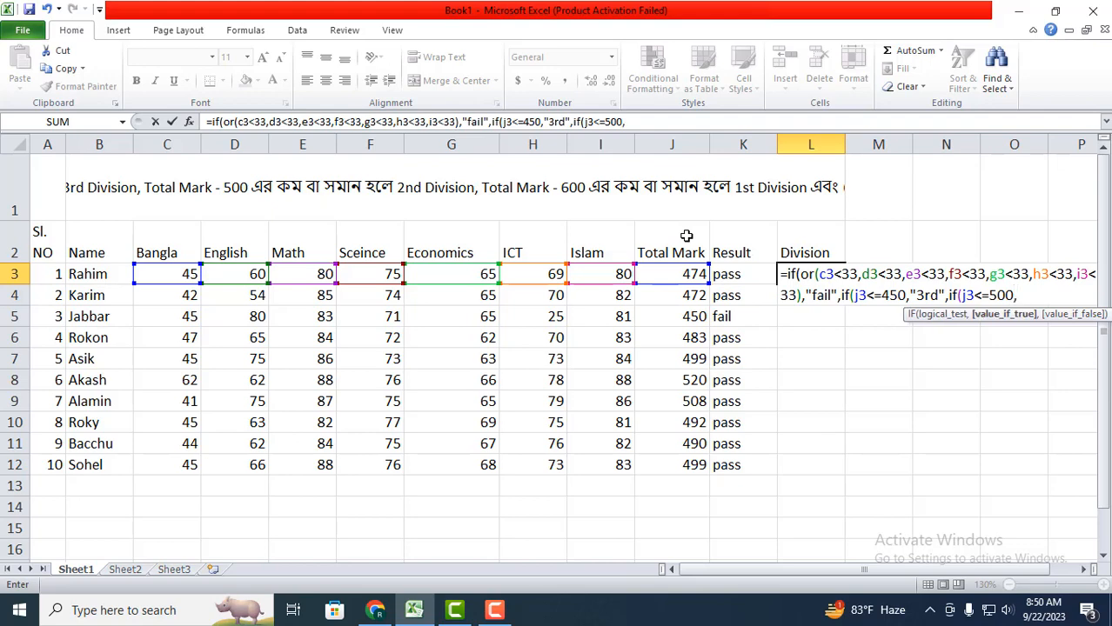
pyautogui.write('"2nd",')
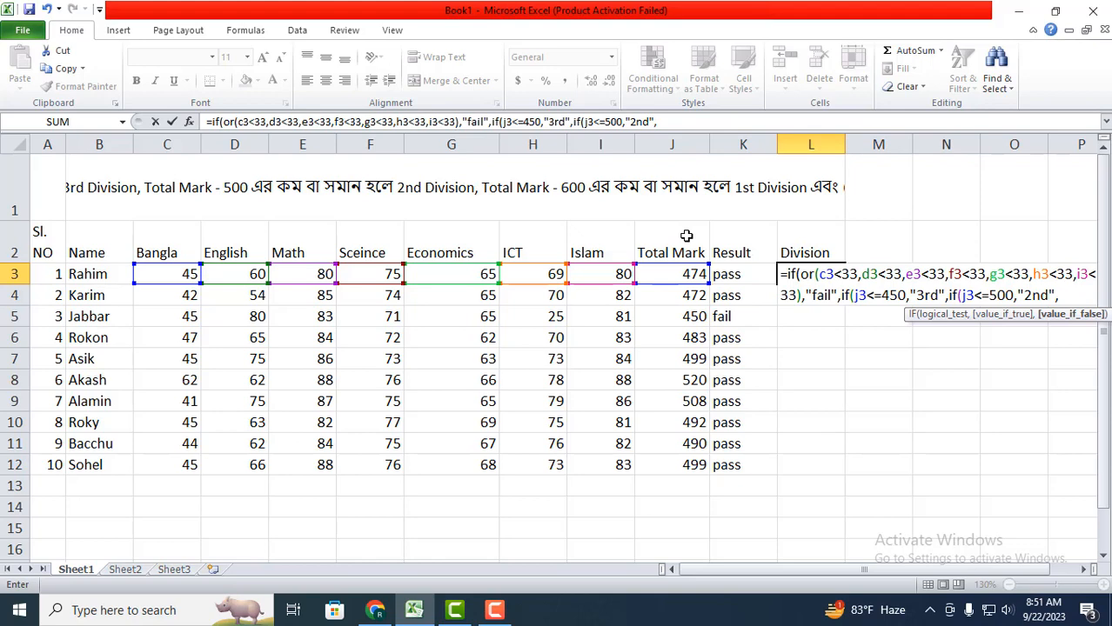
# Nest a fourth IF as the false value, testing j3<=600 and returning "1st" when true.
pyautogui.write('if')
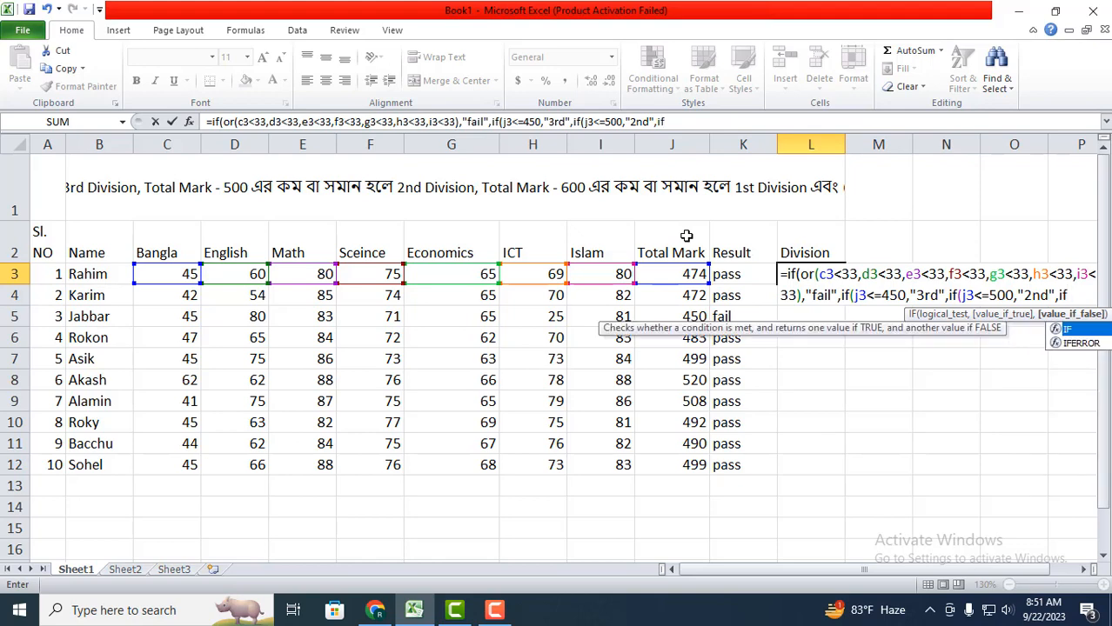
pyautogui.write('(')
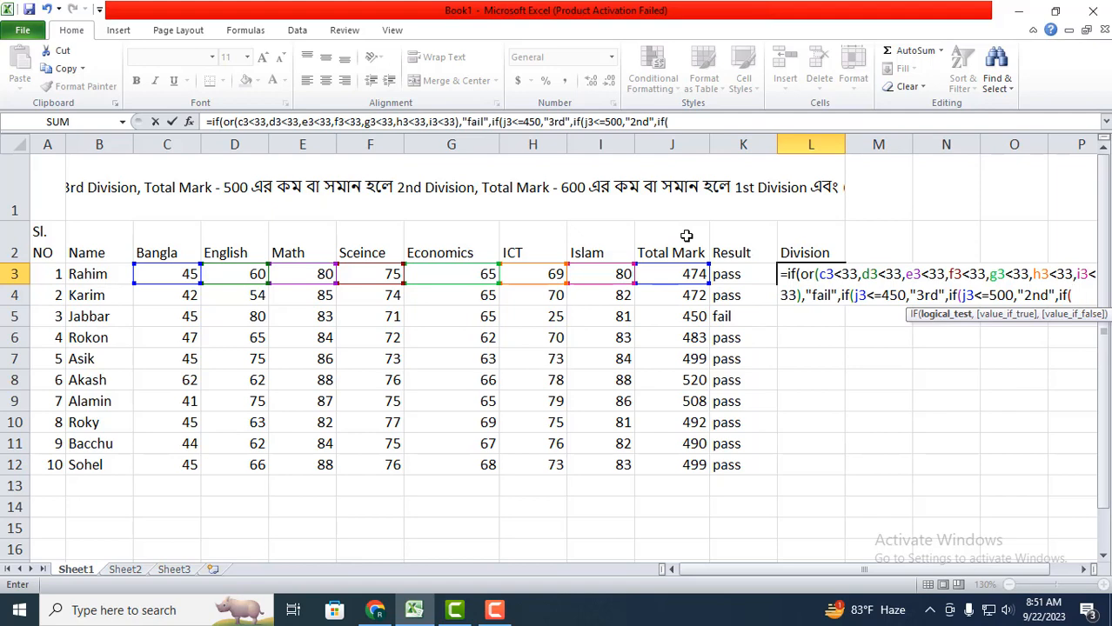
pyautogui.write('j3<=')
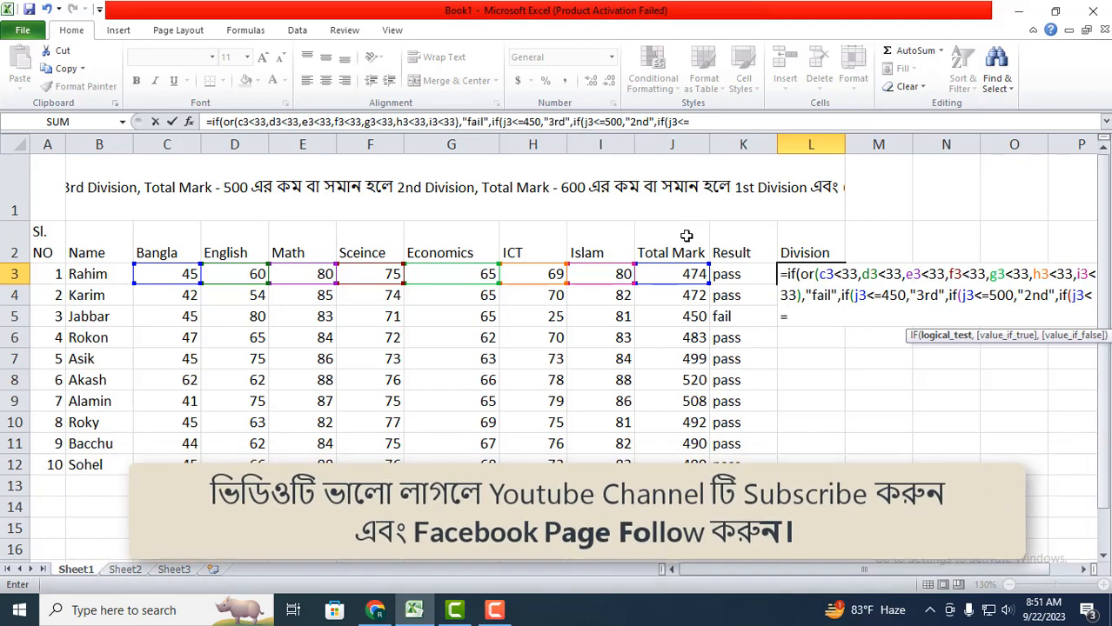
pyautogui.write('600')
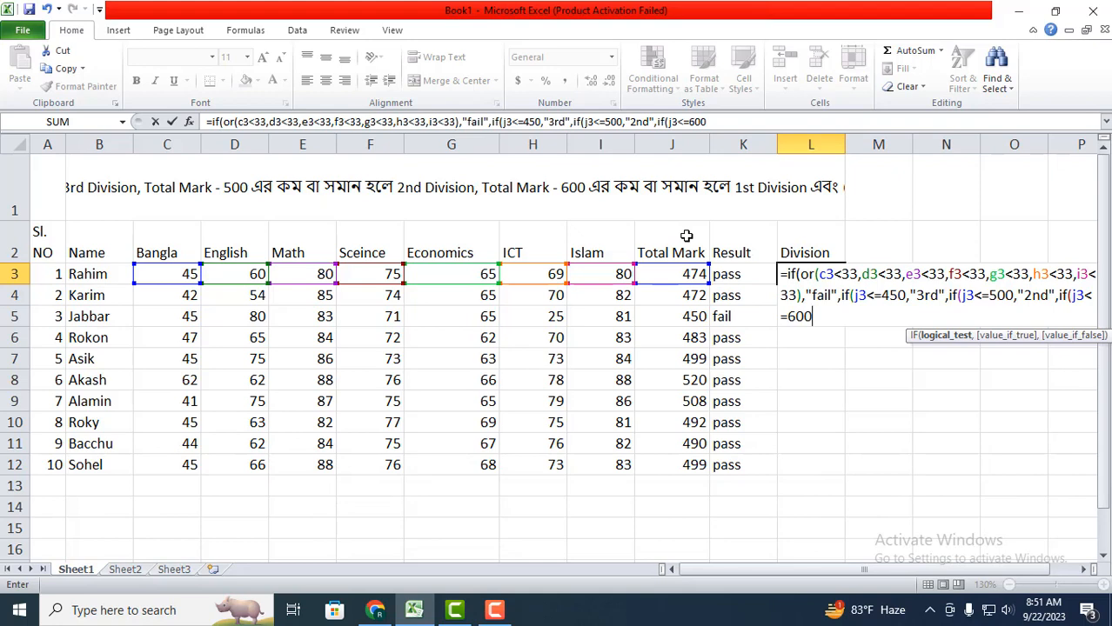
pyautogui.write(',')
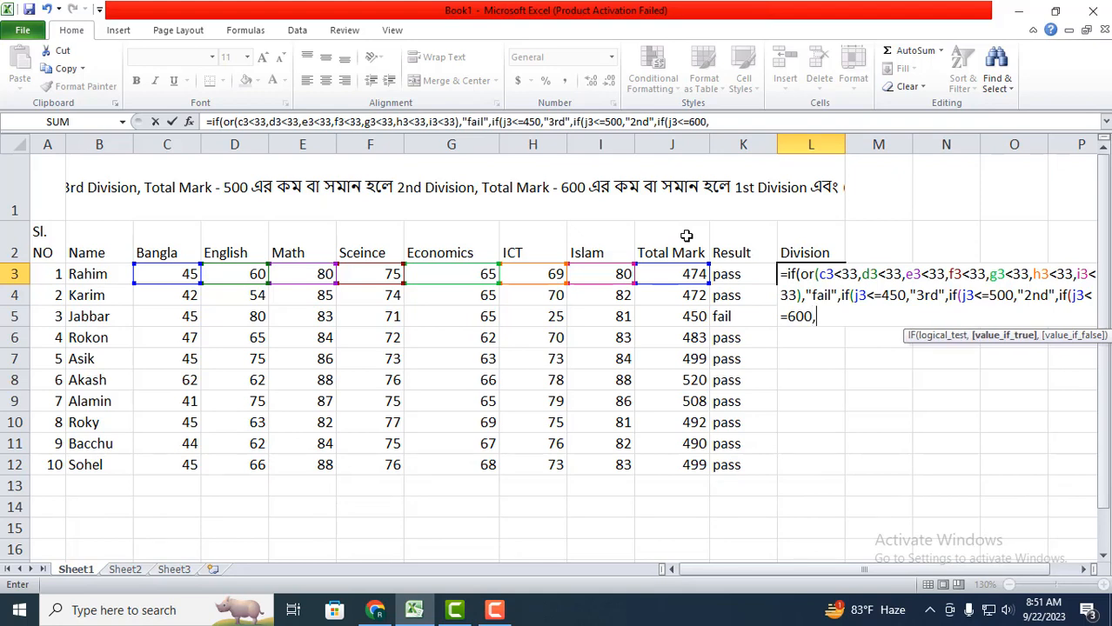
pyautogui.write('"1st')
pyautogui.write('"')
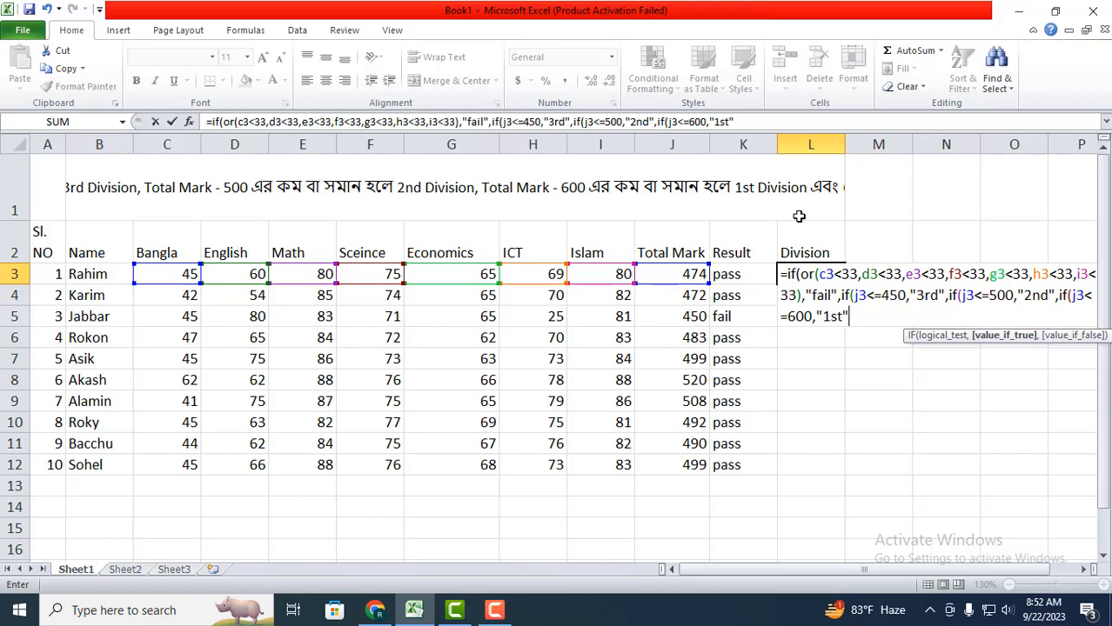
# Nest a fifth IF testing j3<600 that returns "star" when true, with an empty false value.
pyautogui.write(',if')
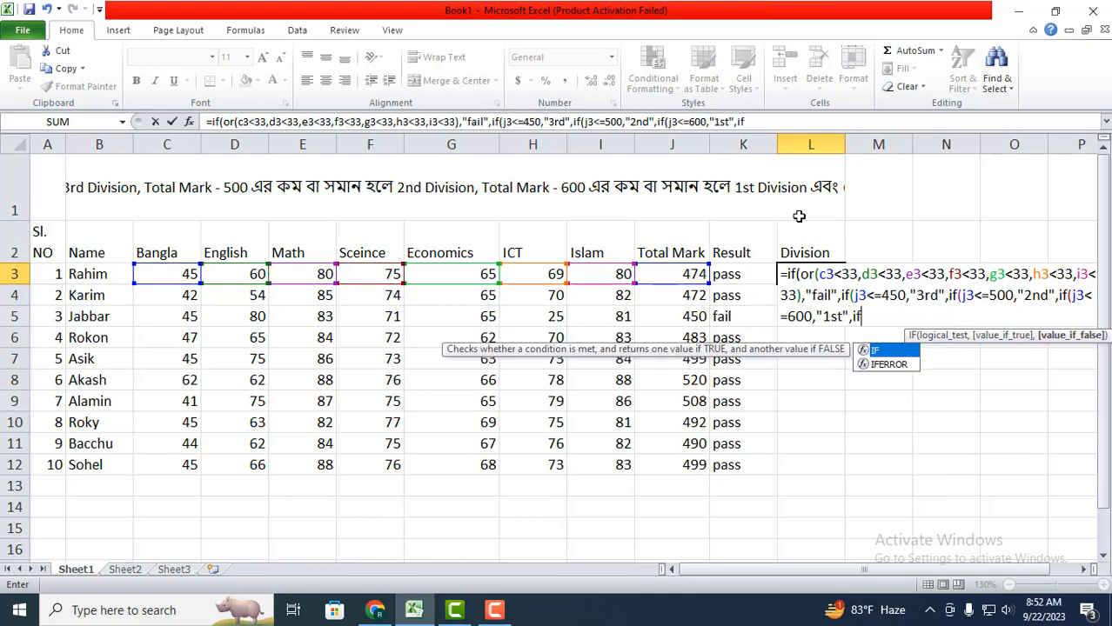
pyautogui.write('(j3')
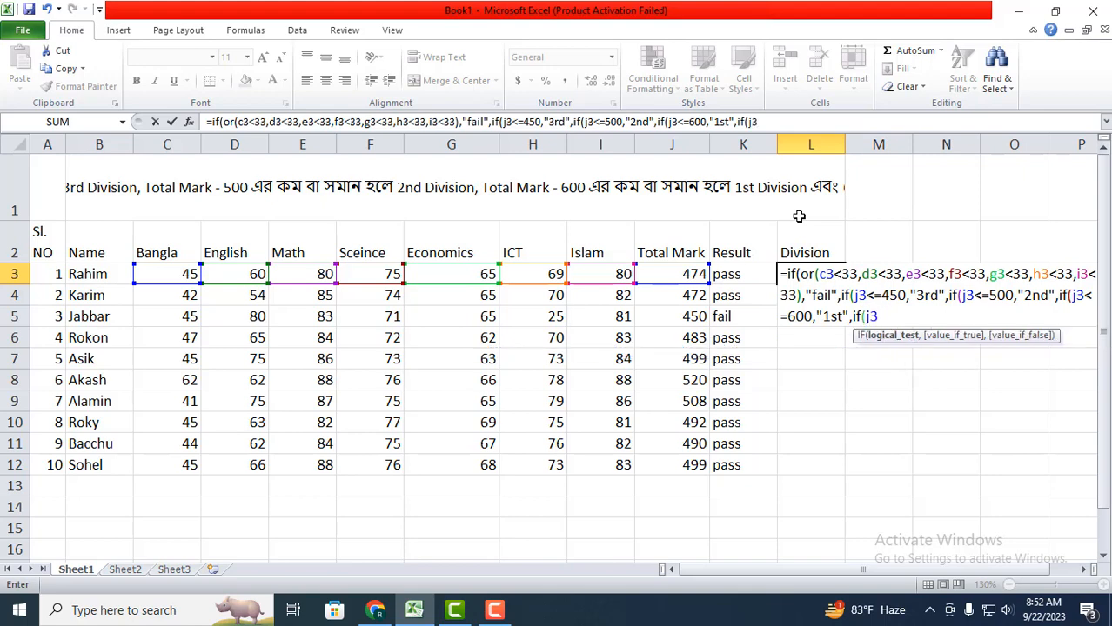
pyautogui.write('<')
pyautogui.write('600,')
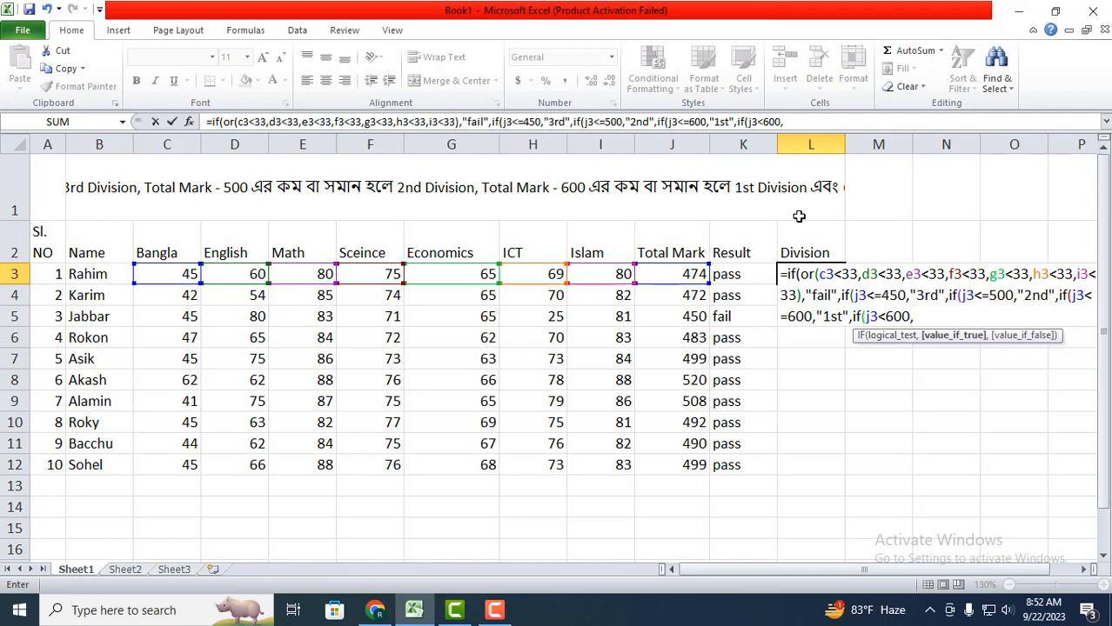
pyautogui.write('"star",')
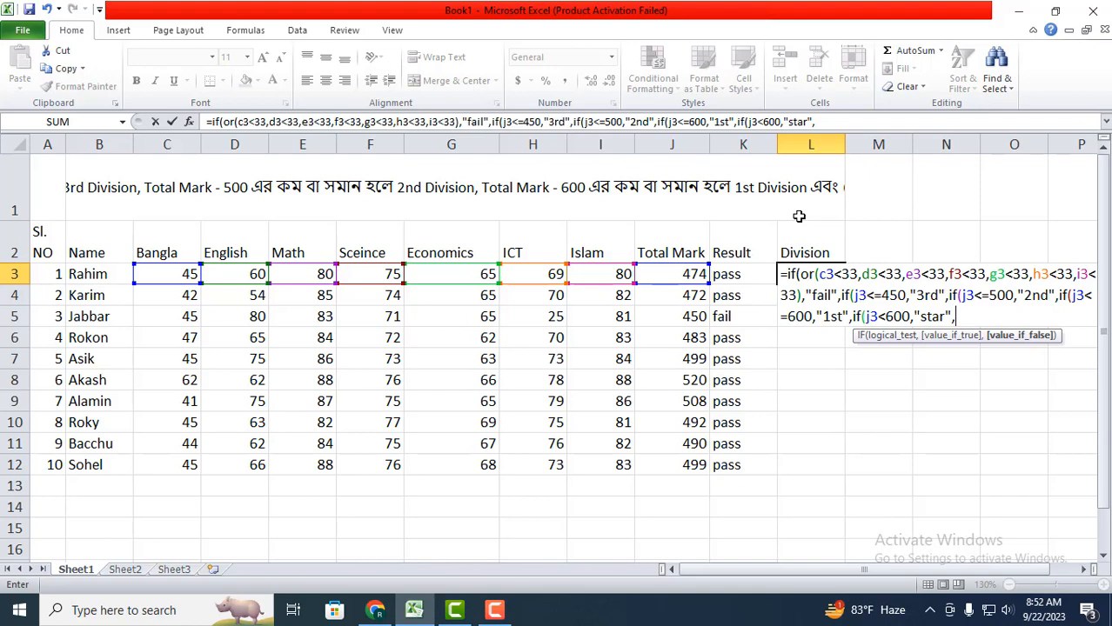
# Close all five nested IF functions with parentheses and commit the formula in L3.
pyautogui.write(')))')
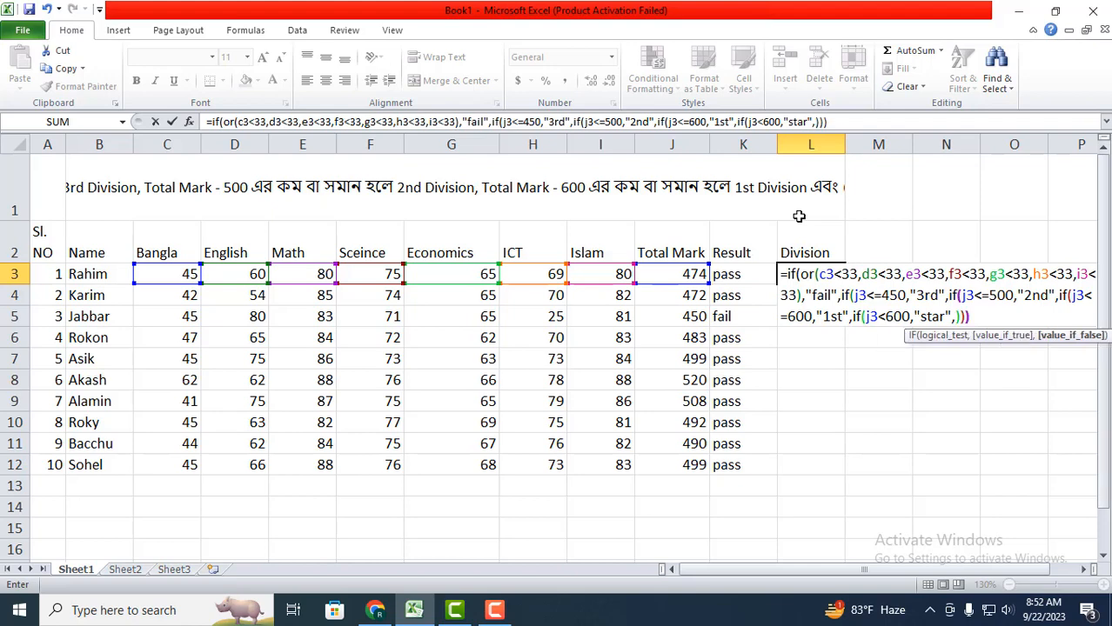
pyautogui.write(')')
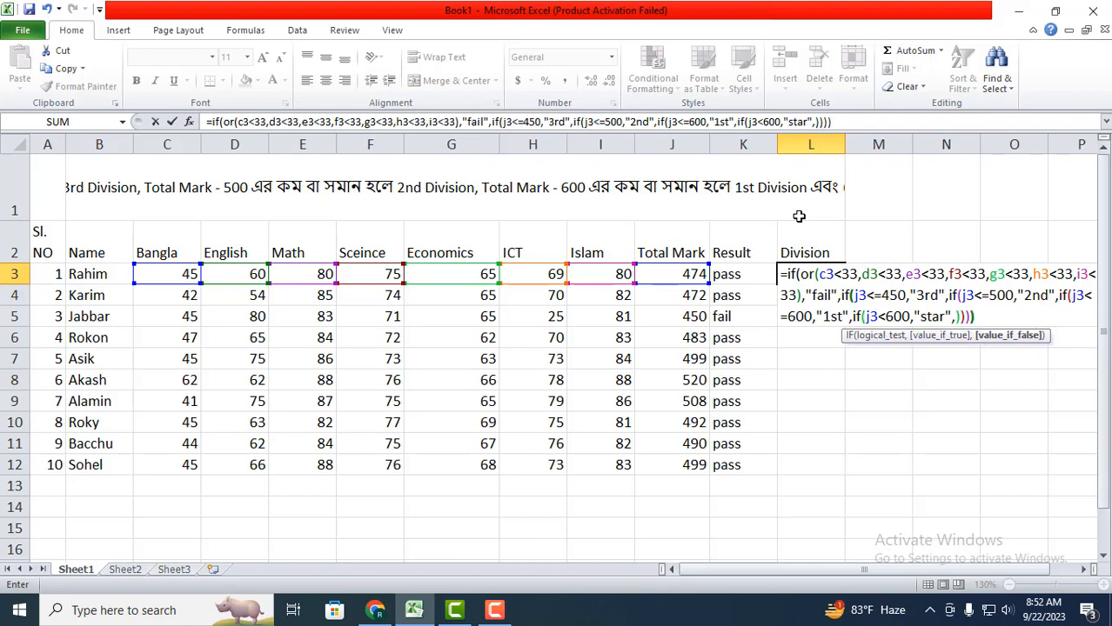
pyautogui.write(')')
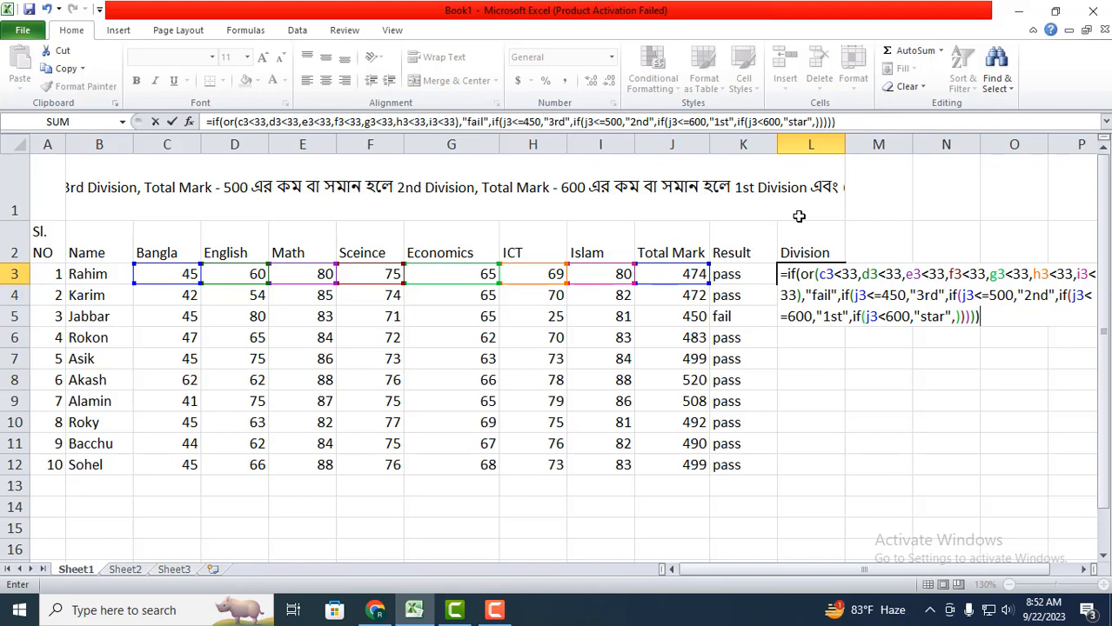
pyautogui.press('Return')
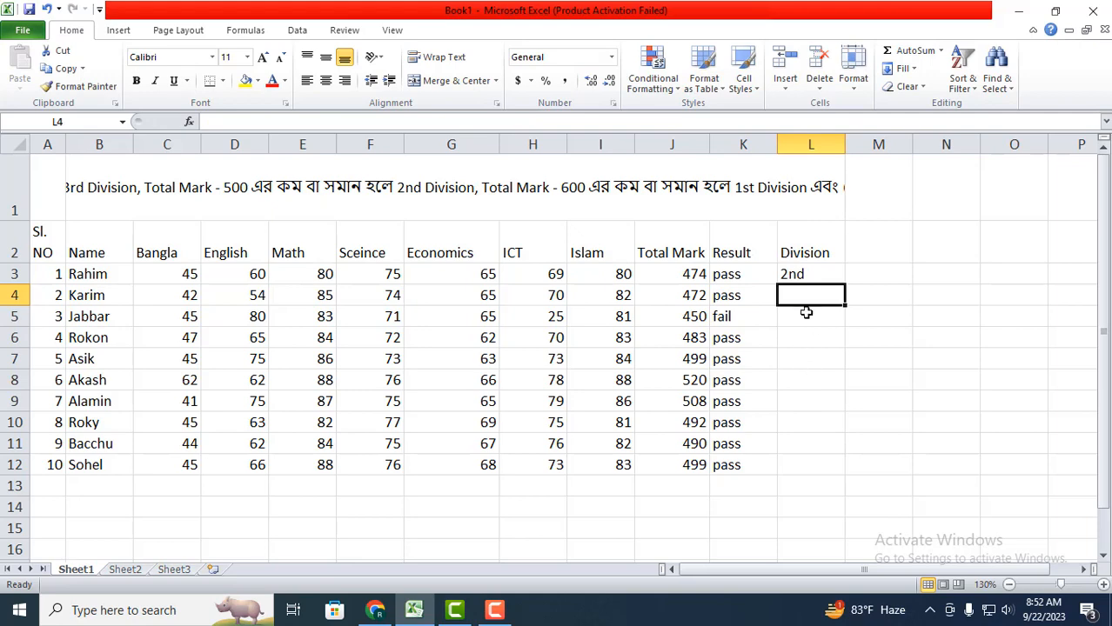
# Fill the L3 Division formula down to L12 and select the failed student's result in L5.
pyautogui.click(811, 274)
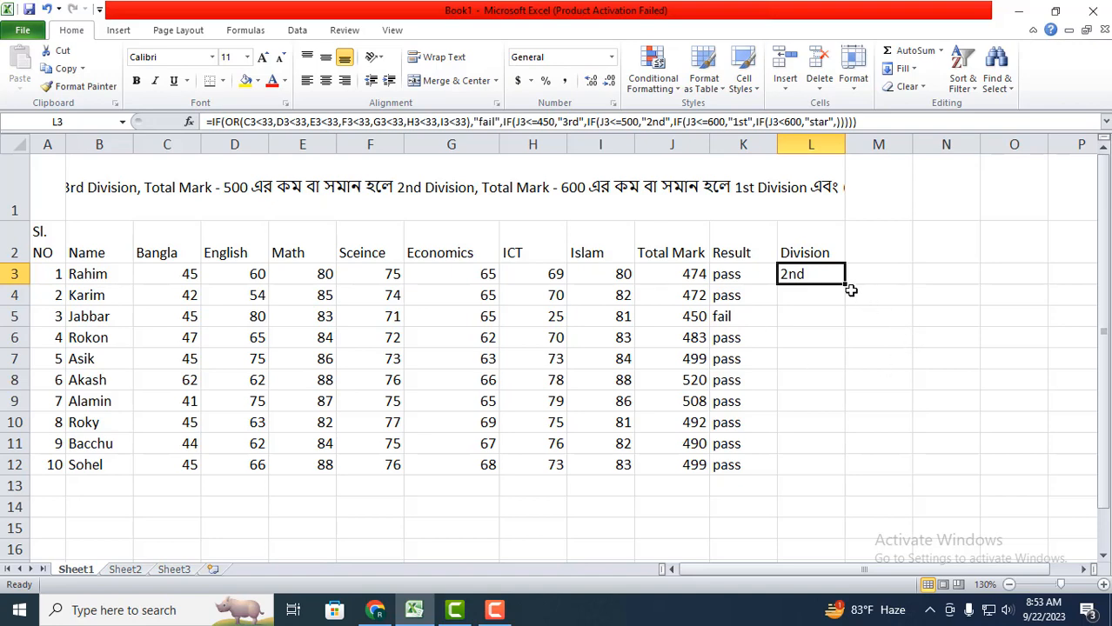
pyautogui.moveTo(843, 283); pyautogui.dragTo(843, 474)
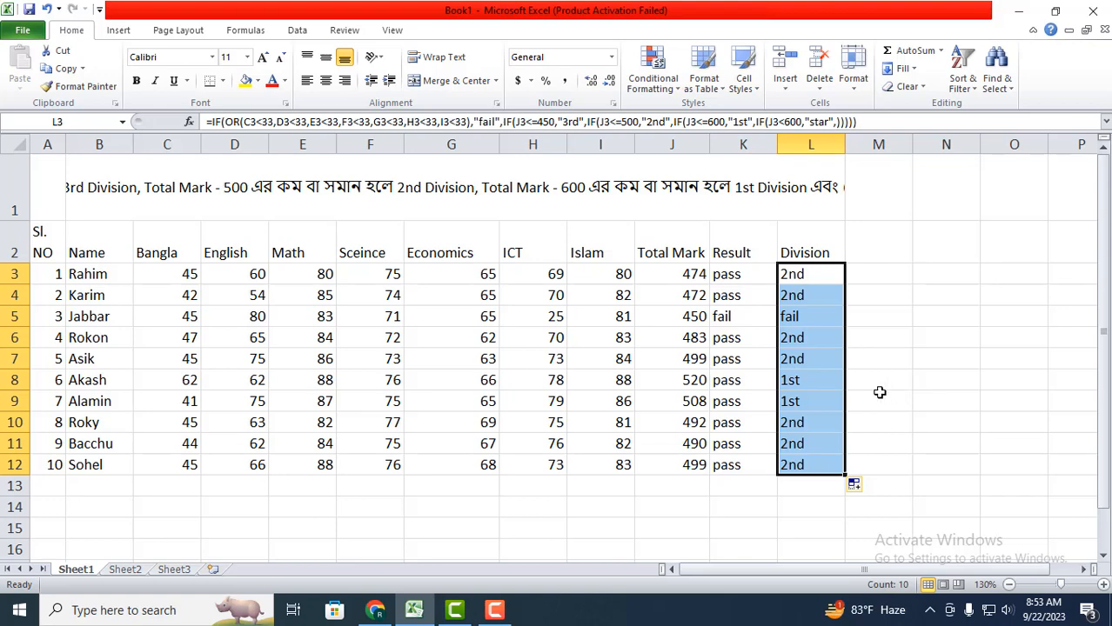
pyautogui.click(810, 319)
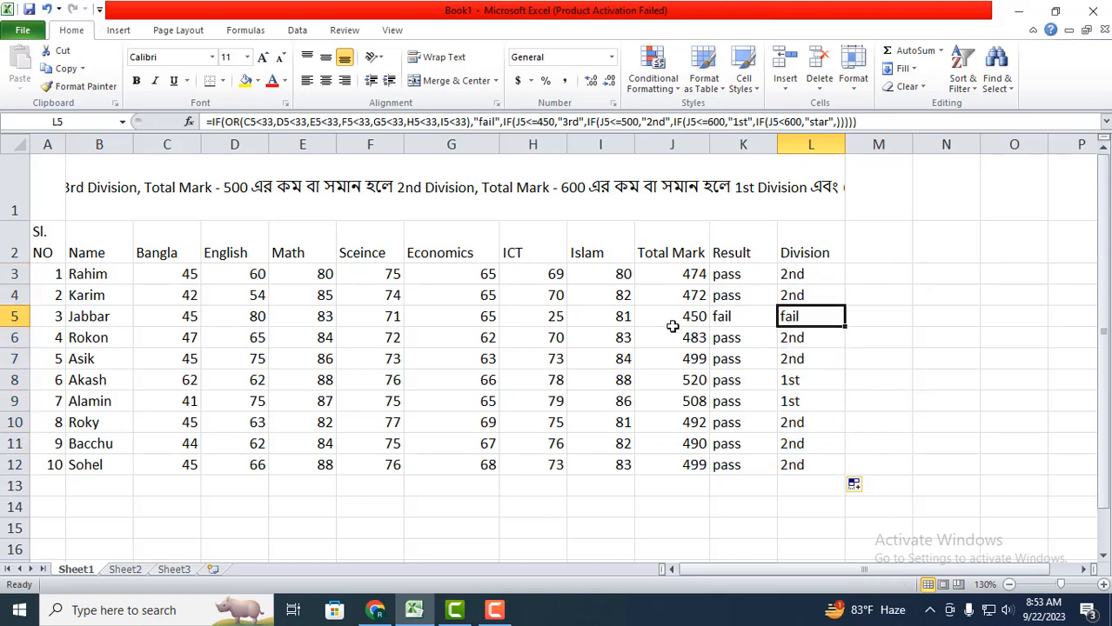